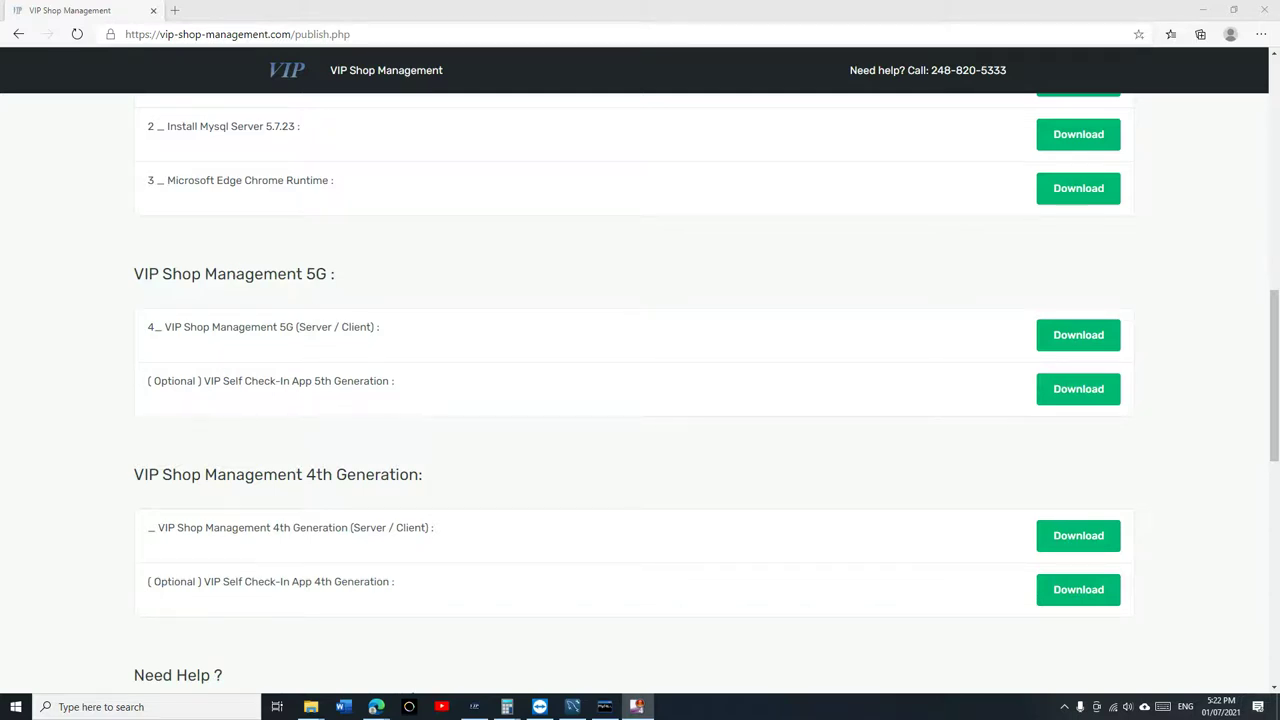
On Shopmonkey's pricing page, highlight the $224 and $349 prices and Basic Monkey's VIN Decode.
left_click(376, 706)
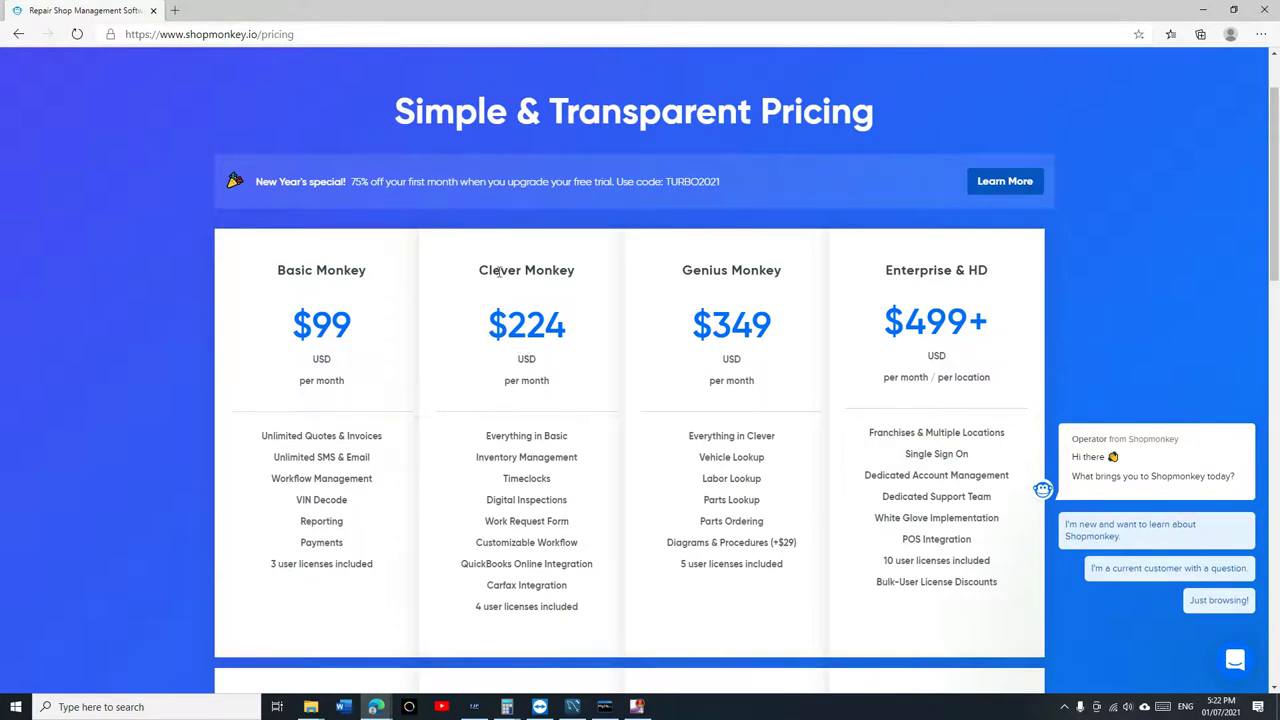
left_click_drag(488, 325, 575, 335)
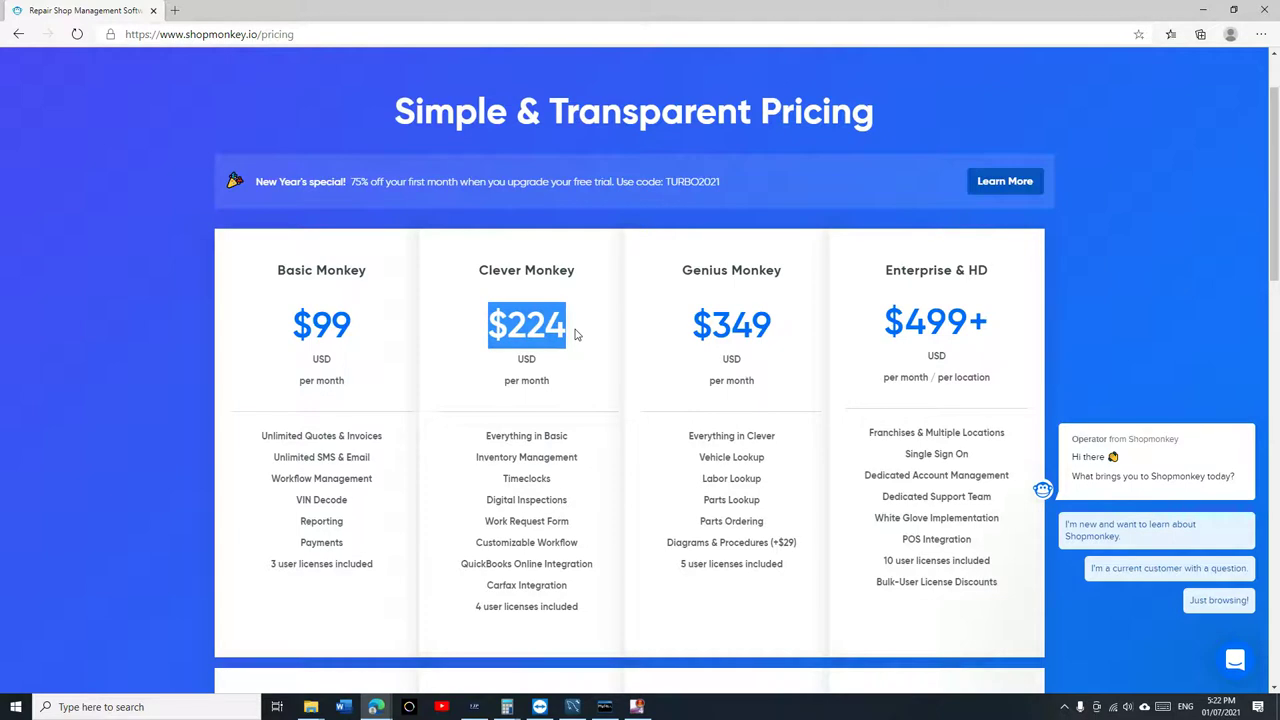
left_click_drag(709, 328, 779, 333)
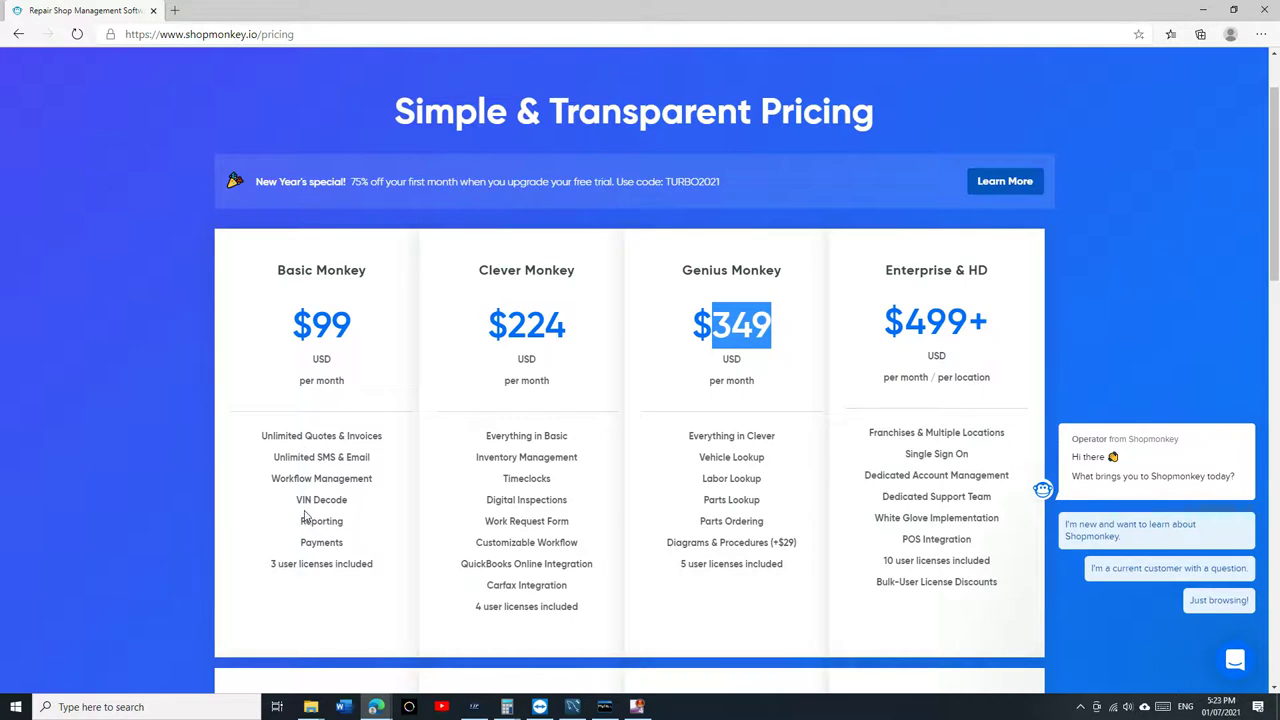
left_click_drag(302, 499, 331, 500)
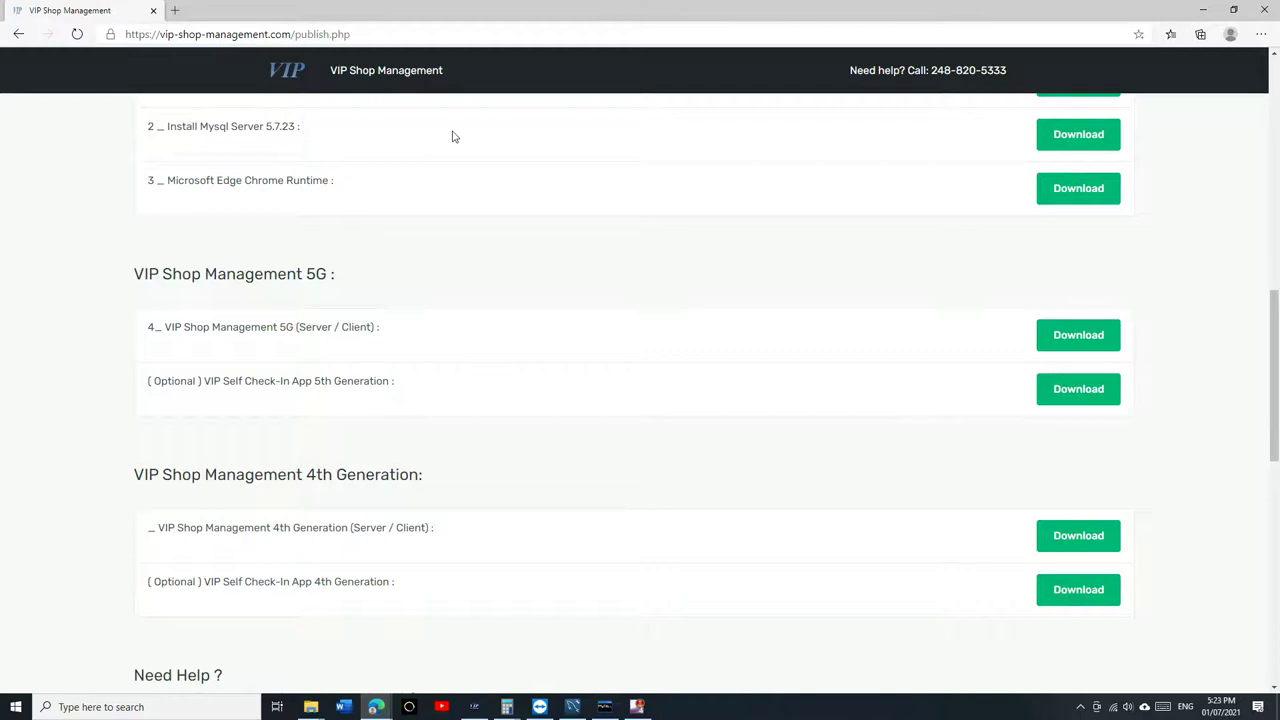
Browse the VIP Shop Management website, going from the home page back to Downloads.
scroll(803, 323, "up", 4)
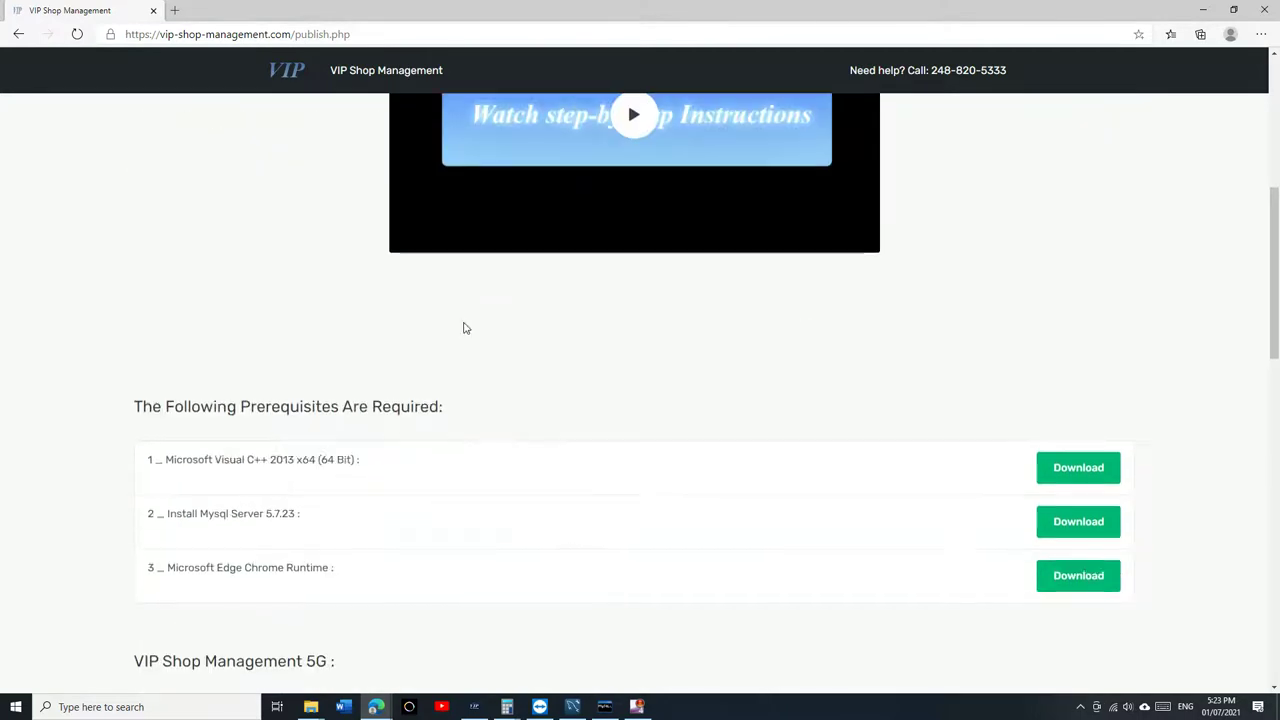
scroll(470, 340, "down", 2)
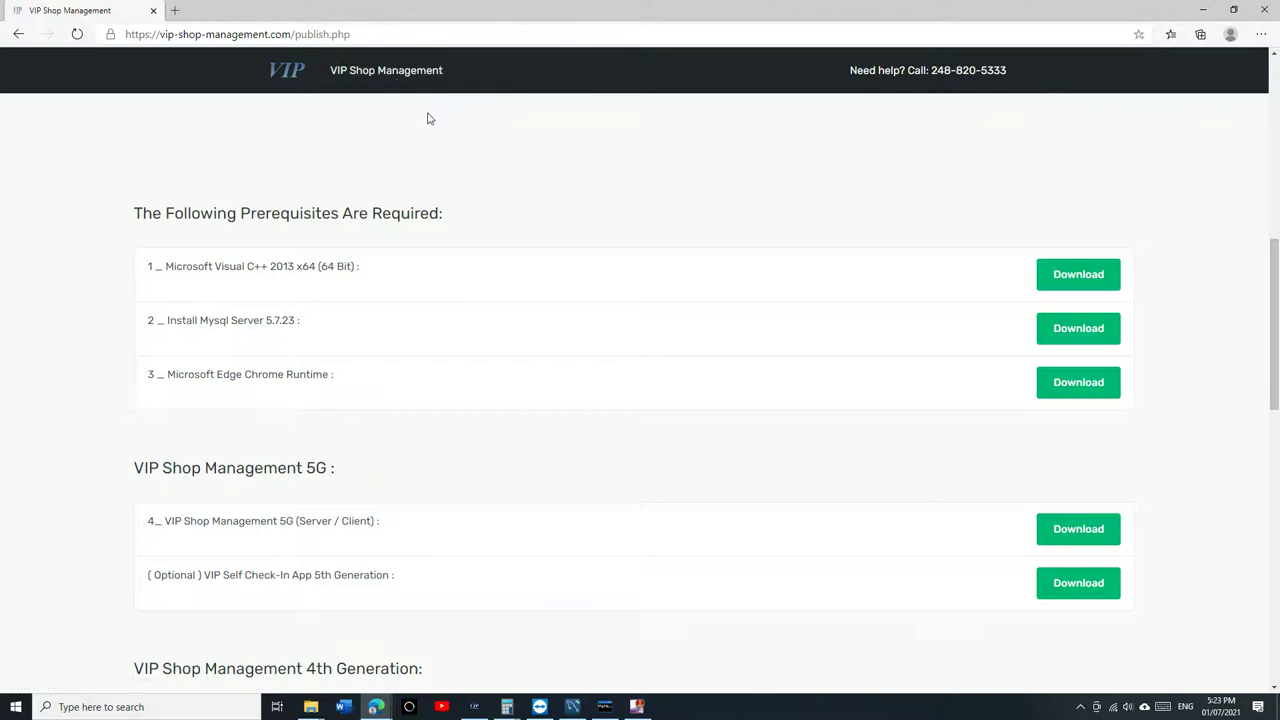
scroll(473, 243, "down", 1)
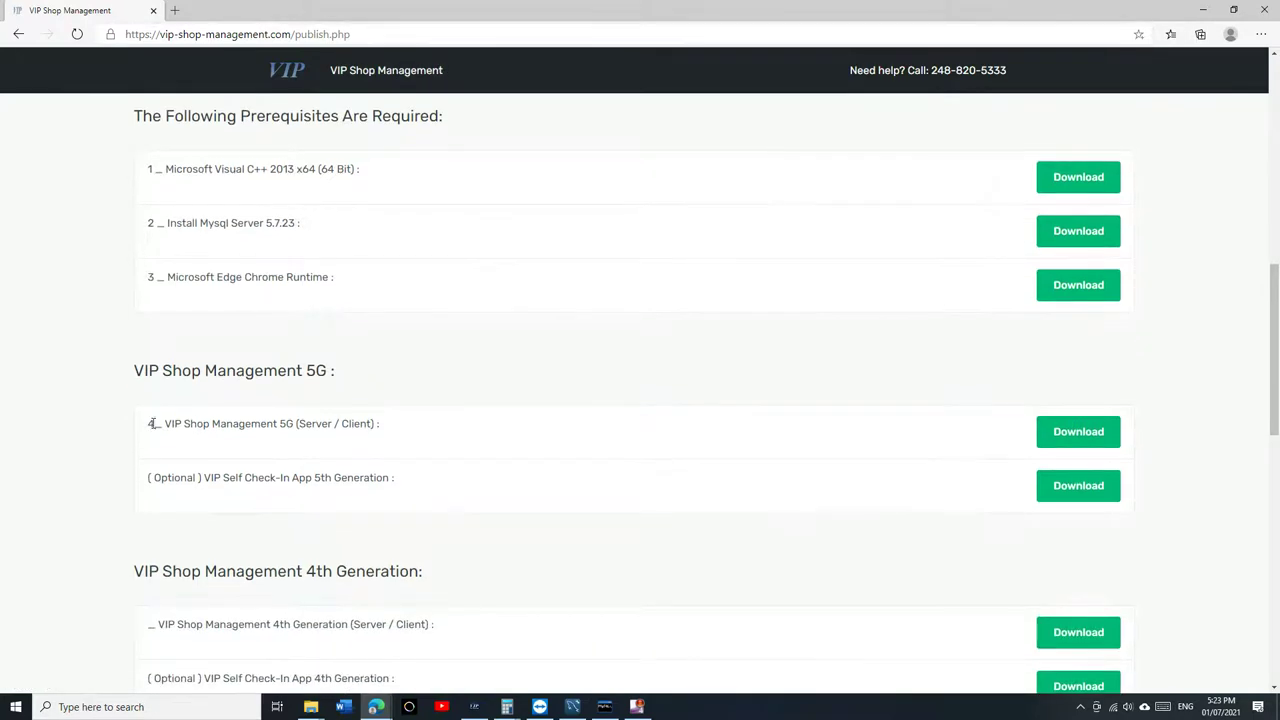
left_click_drag(152, 423, 325, 423)
scroll(497, 280, "up", 4)
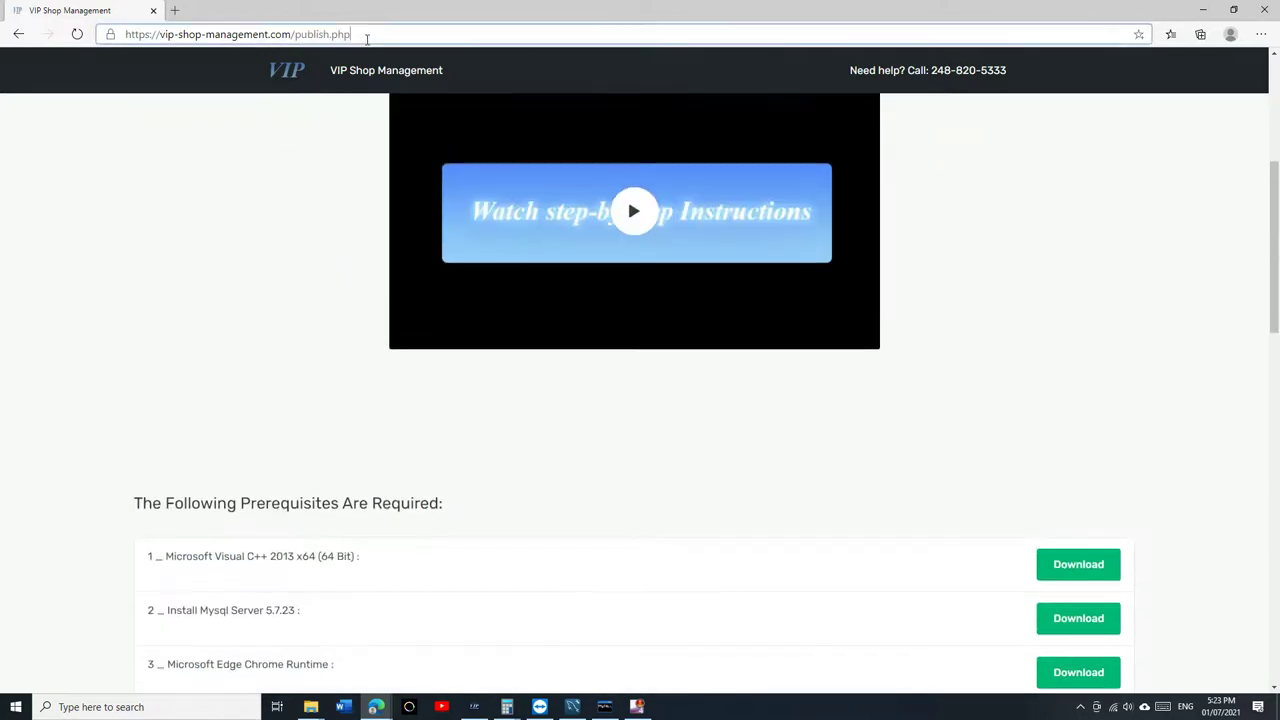
left_click(371, 70)
left_click(509, 77)
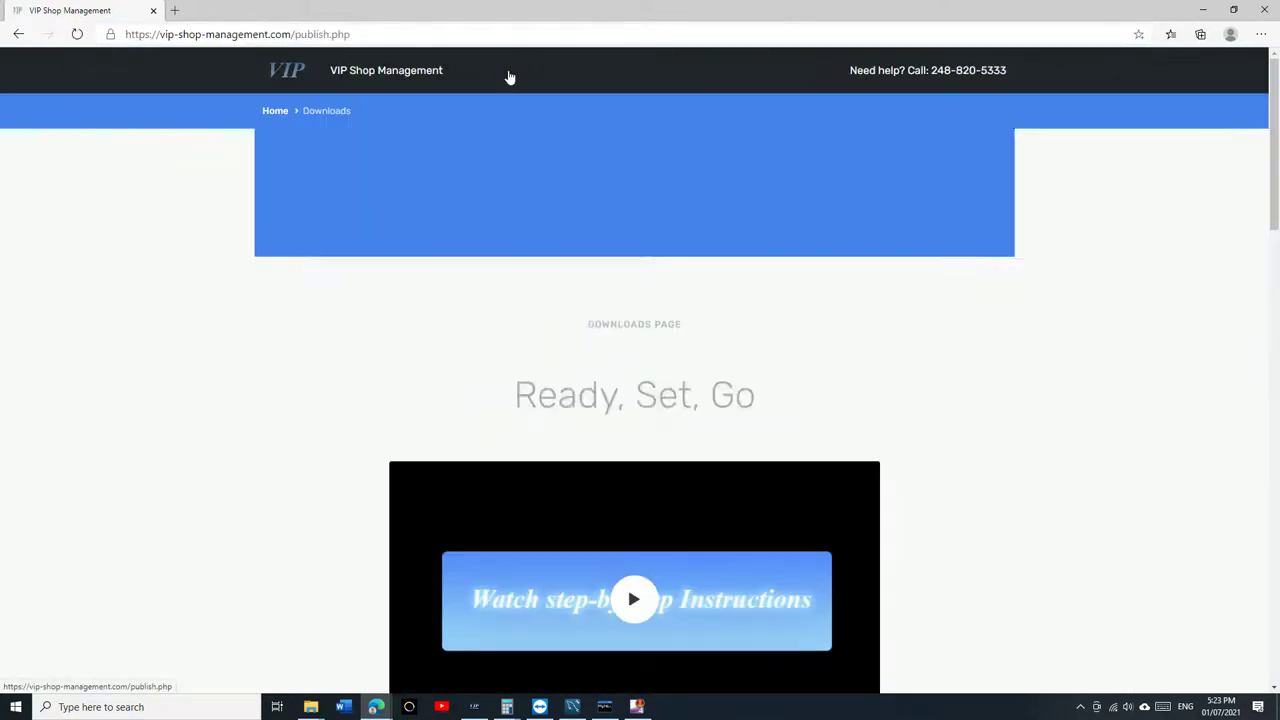
Download the VIP Shop Management 5G (Server / Client) installer and open it.
scroll(536, 172, "down", 9)
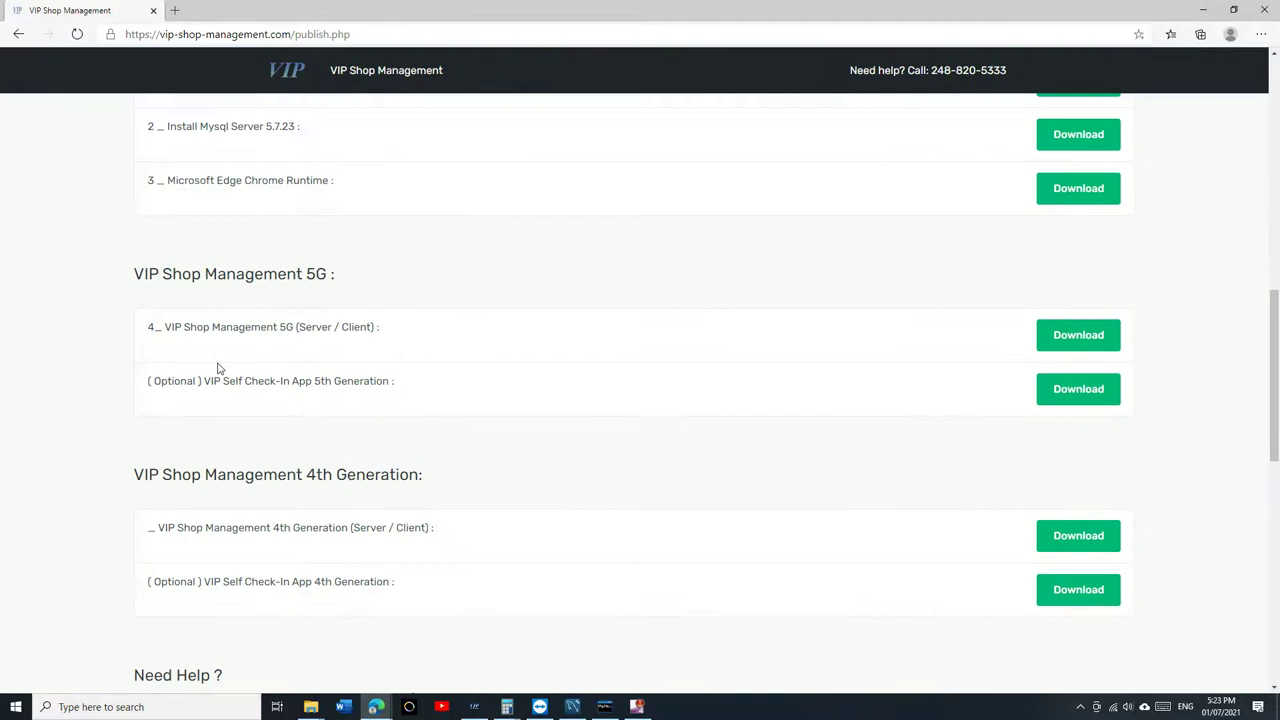
left_click_drag(146, 328, 384, 328)
left_click_drag(382, 328, 366, 335)
left_click(1078, 335)
left_click(704, 135)
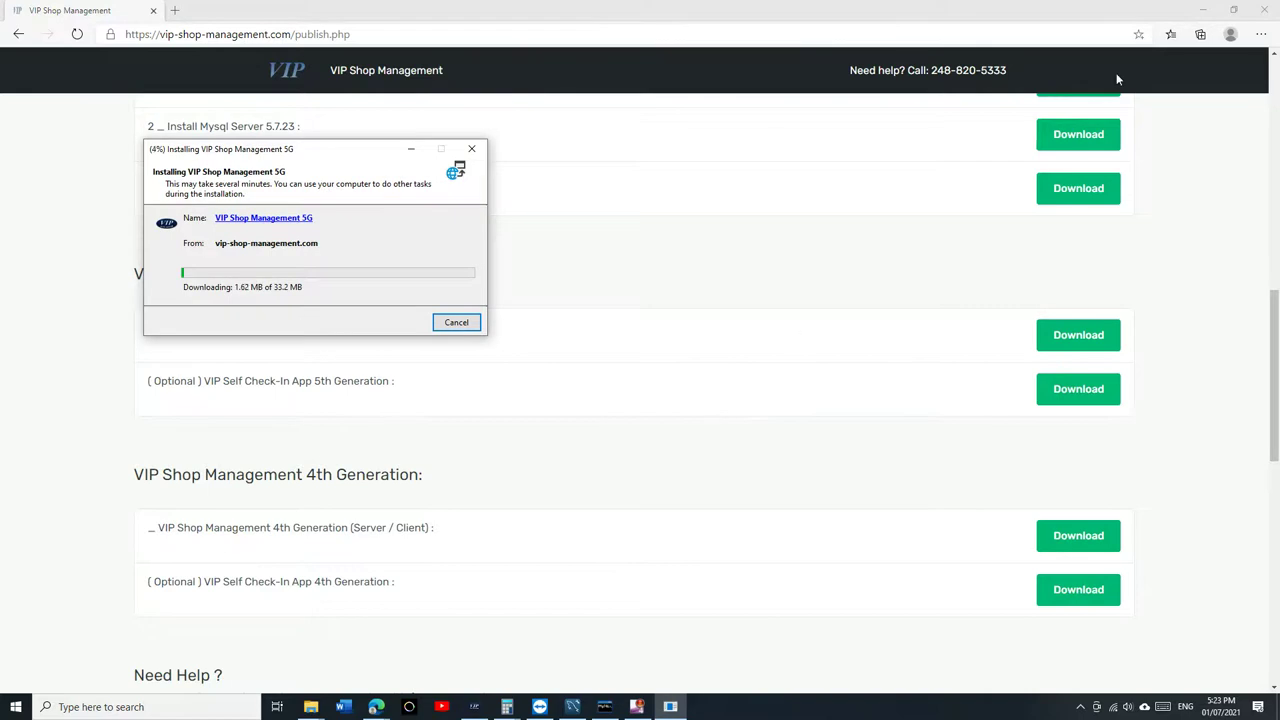
Close the browser while the 5G installer runs, then choose Cloud Database for shop data.
left_click(1264, 10)
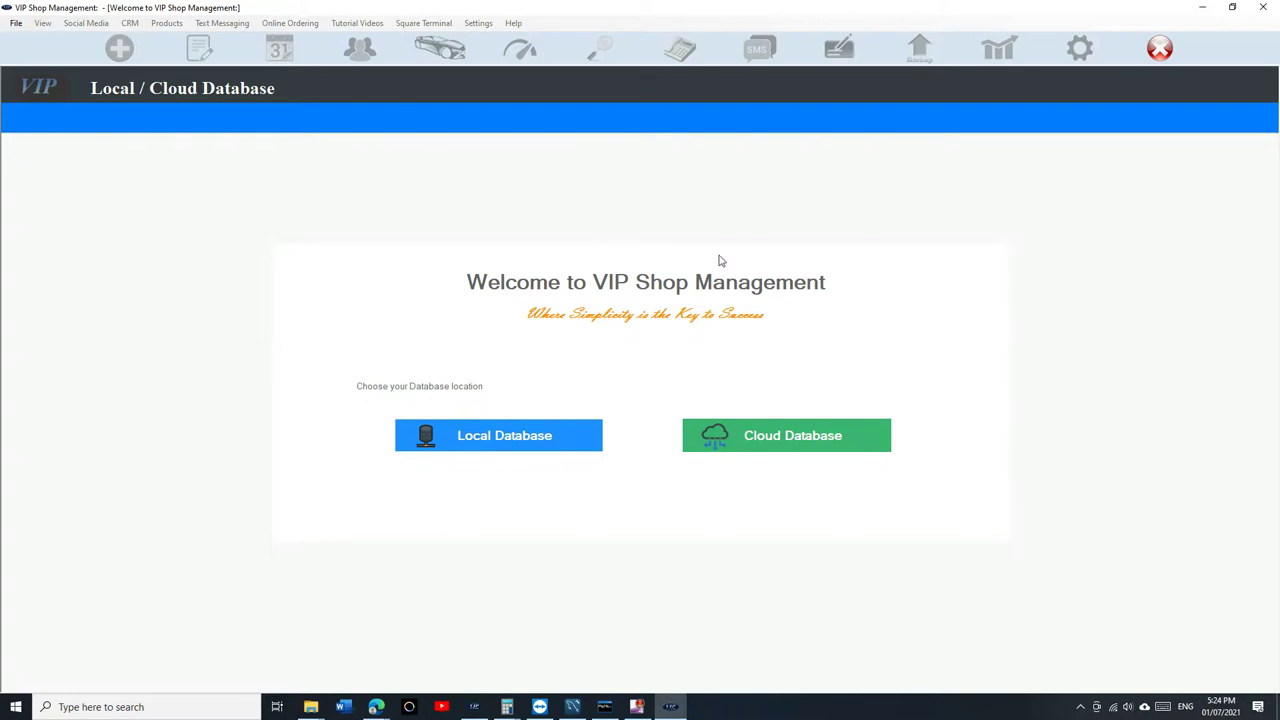
left_click(788, 449)
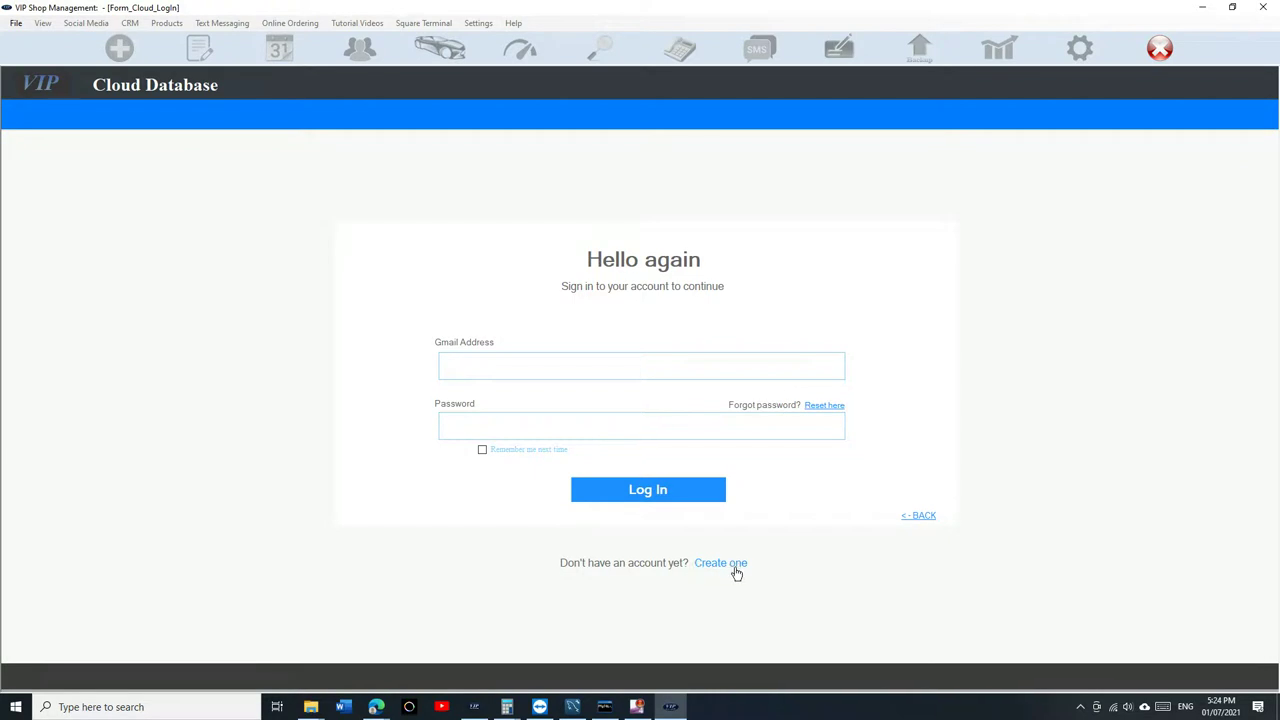
Start a new cloud account with company name 'Vip Shop Management Inc'.
left_click(744, 573)
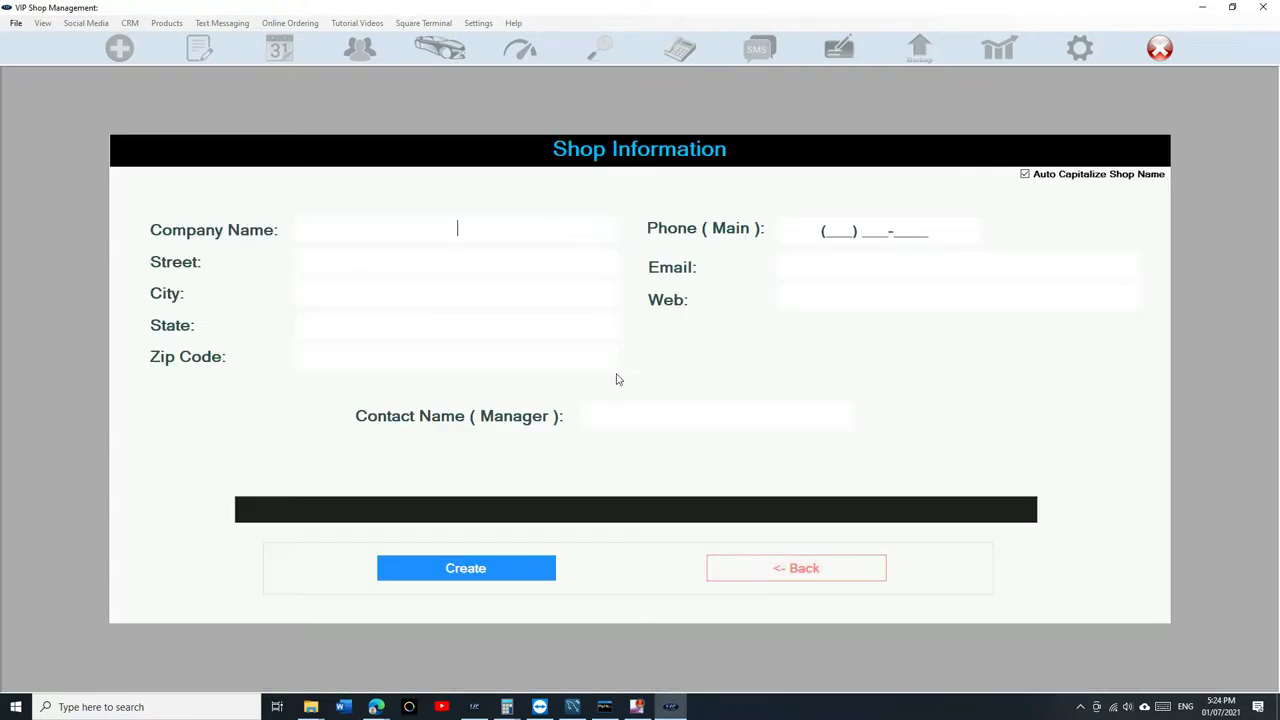
type("vip shop managge")
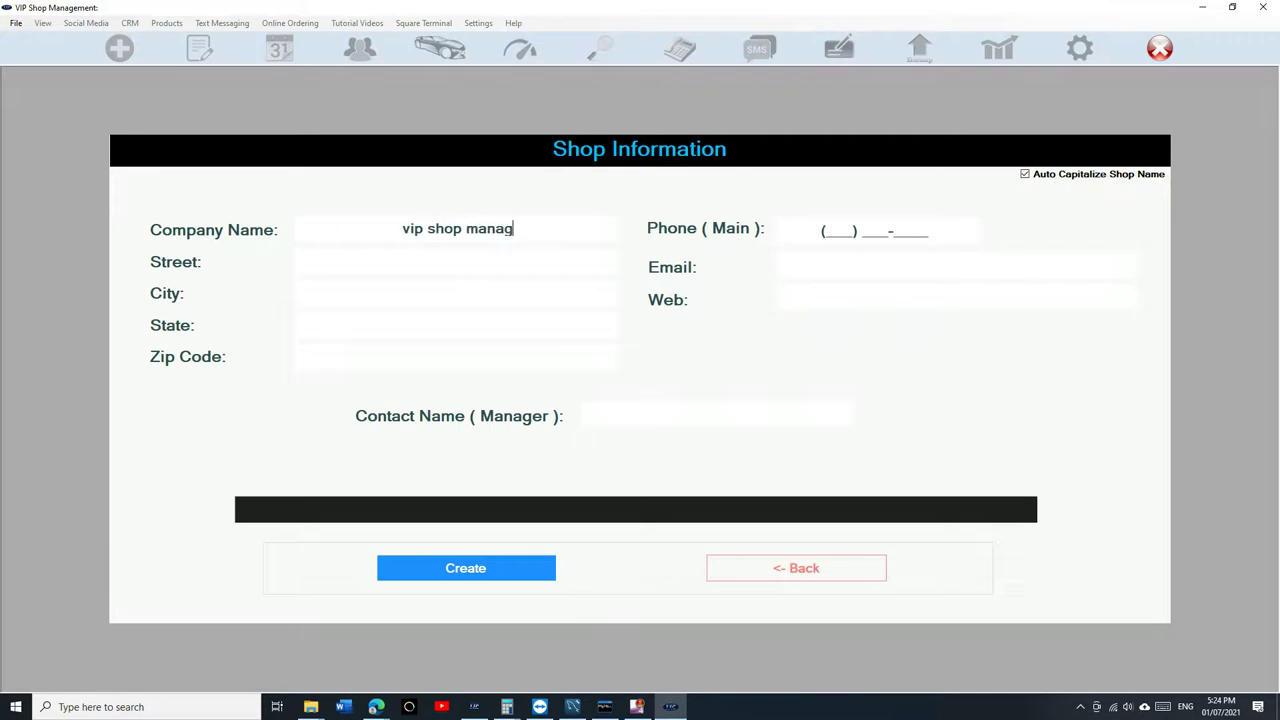
key("BackSpace")
key("BackSpace")
type("e")
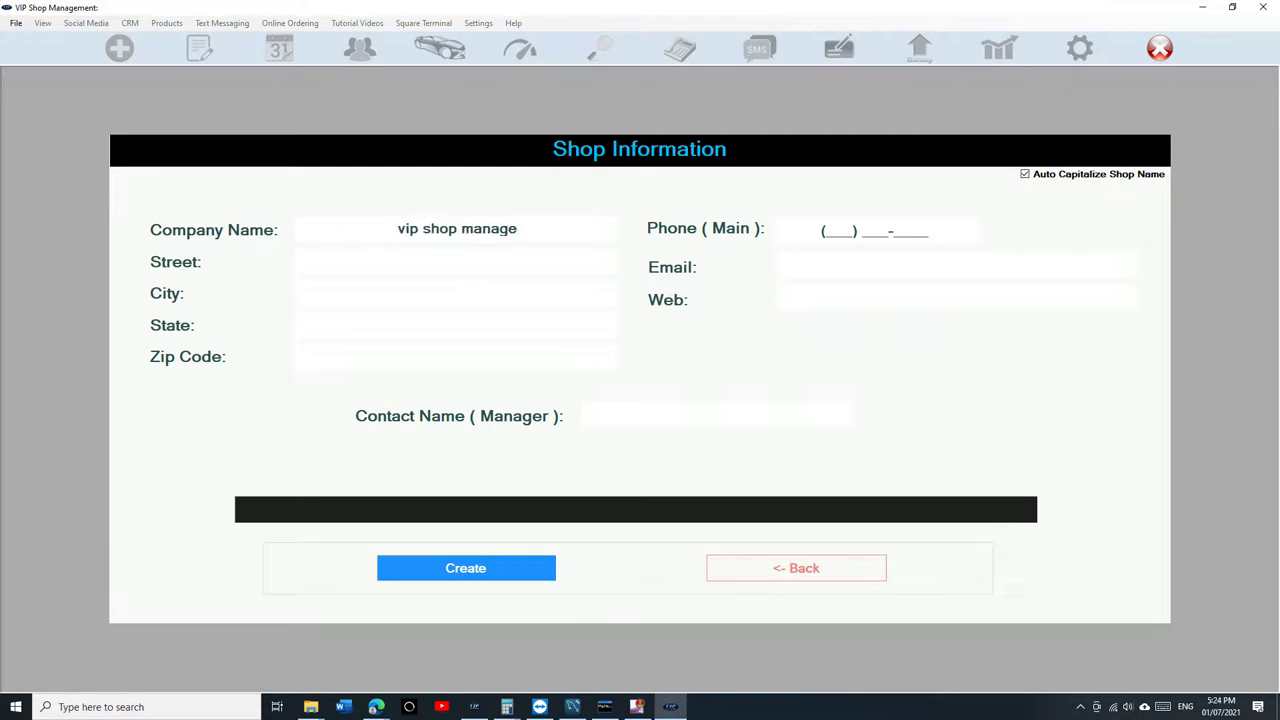
type("ment inc")
key("Tab")
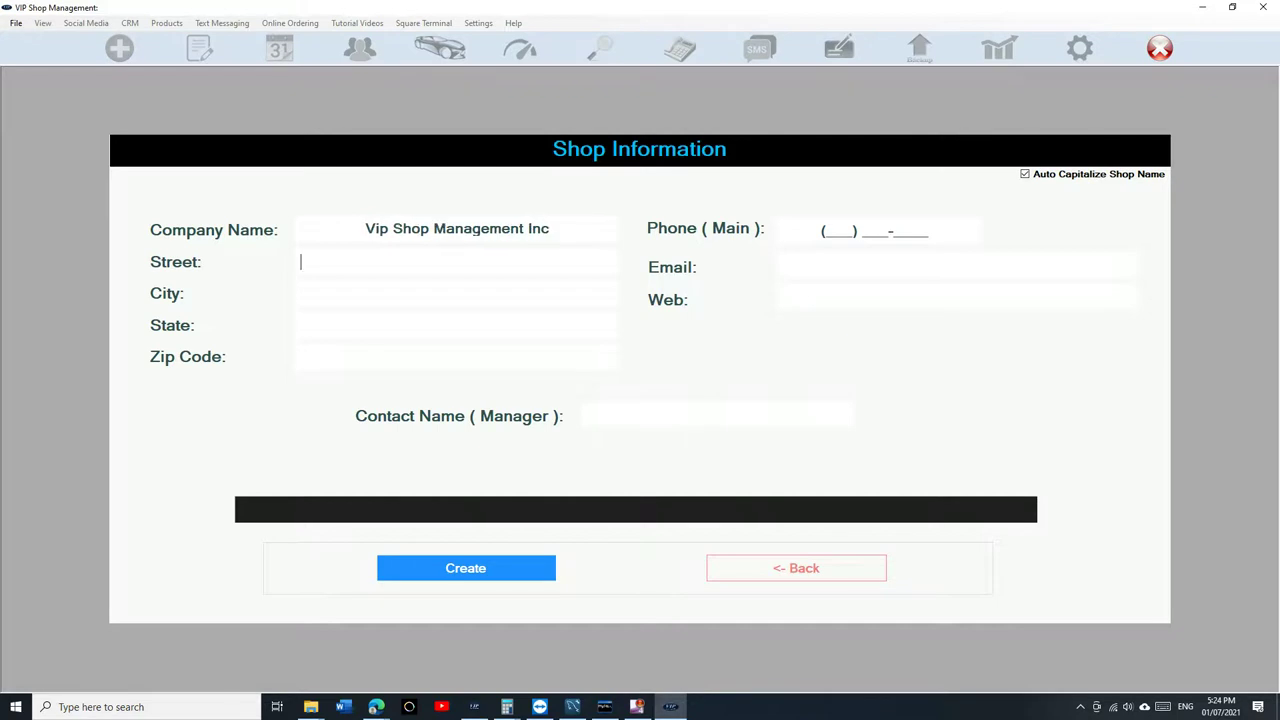
Enter the shop's street address, city, state and zip code.
key("Tab")
type("westland")
key("Tab")
type("m")
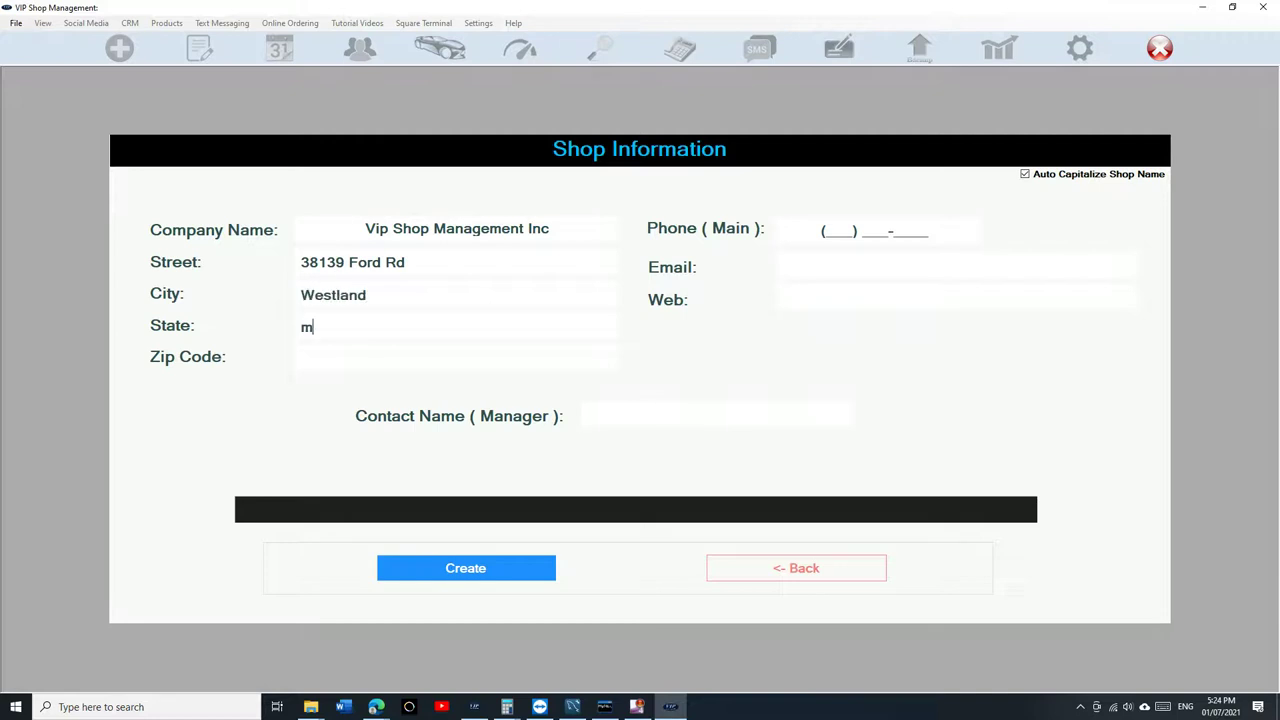
type("i")
key("Tab")
type("481888")
key("BackSpace")
Fill in the shop's phone, e-mail and contact manager's name, then create the account.
key("Tab")
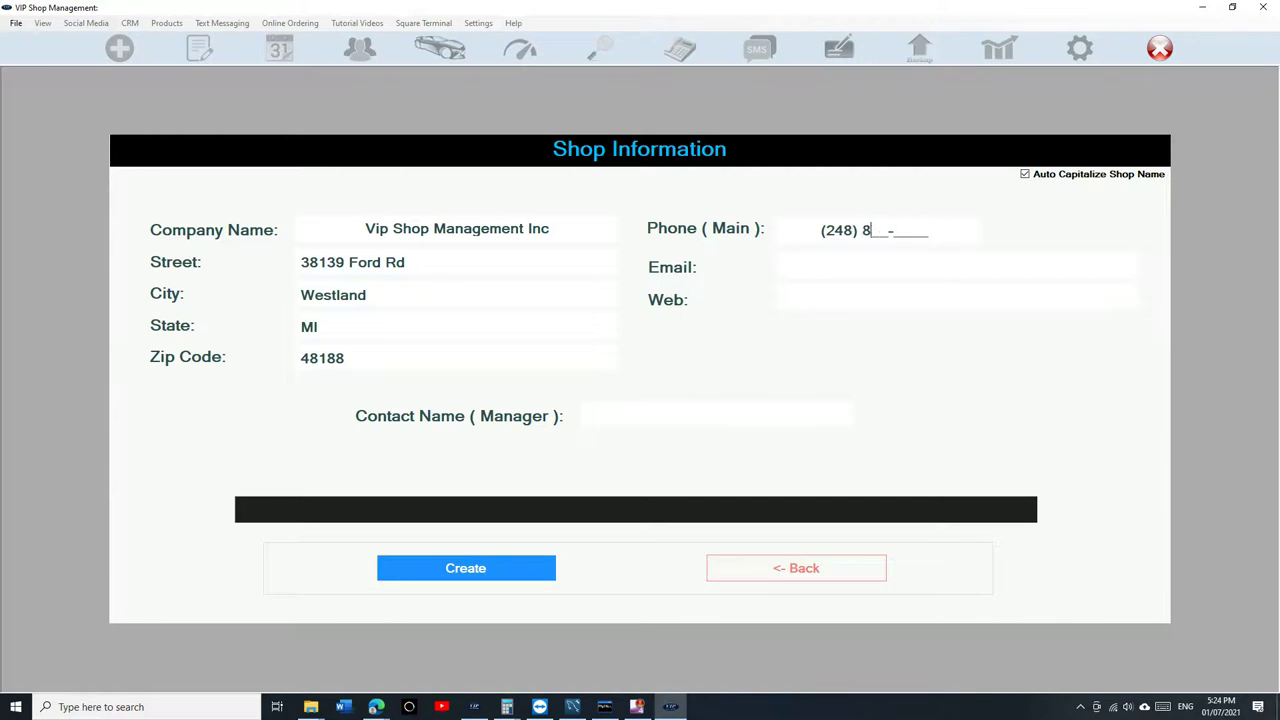
key("Tab")
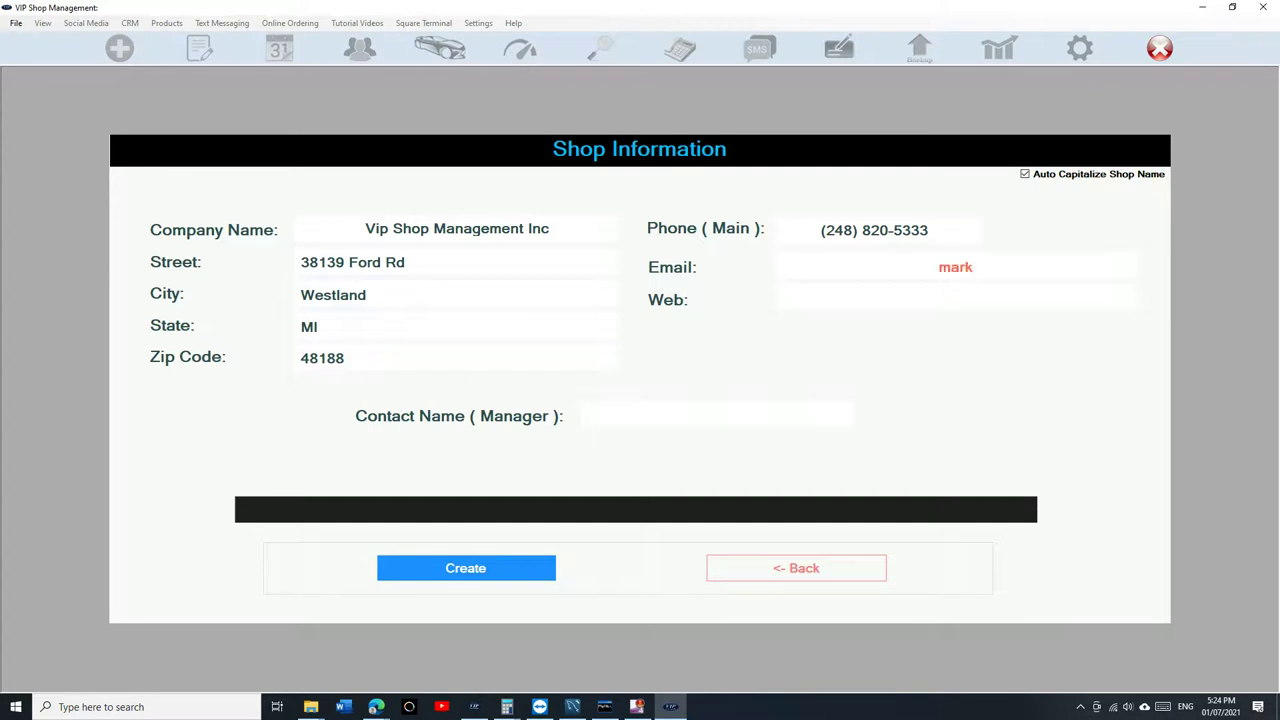
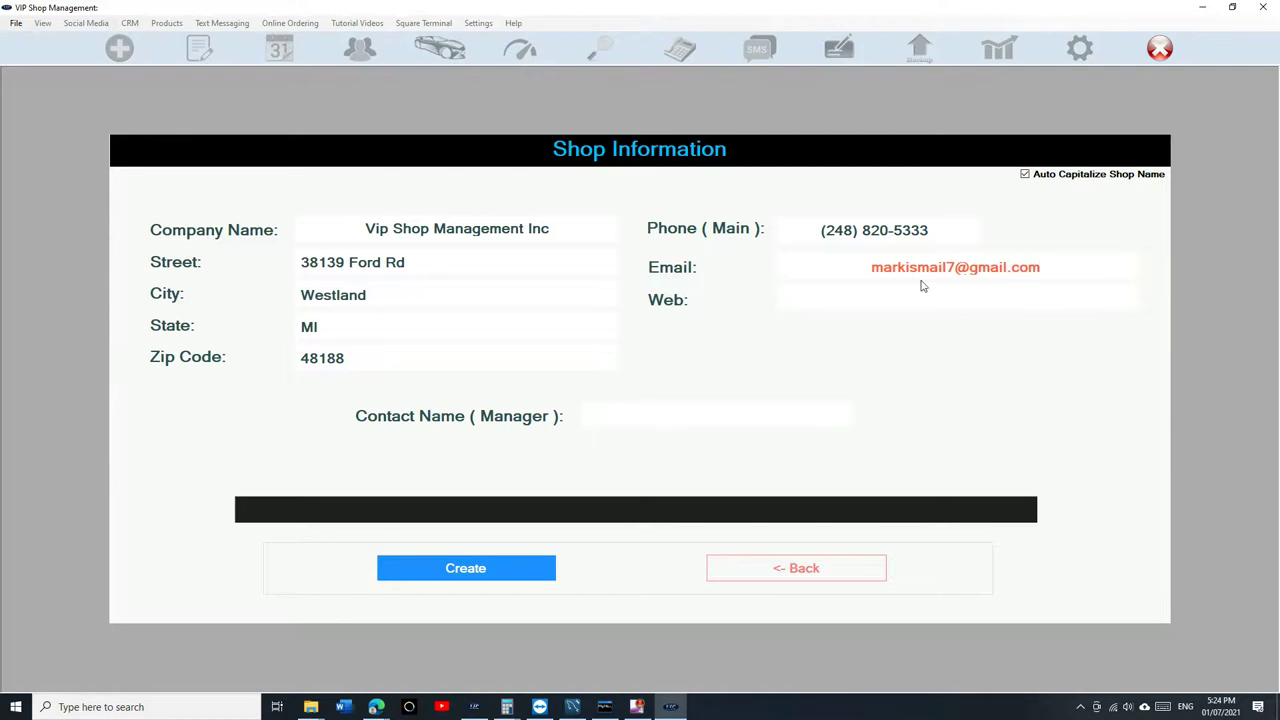
left_click(721, 419)
type("Mark")
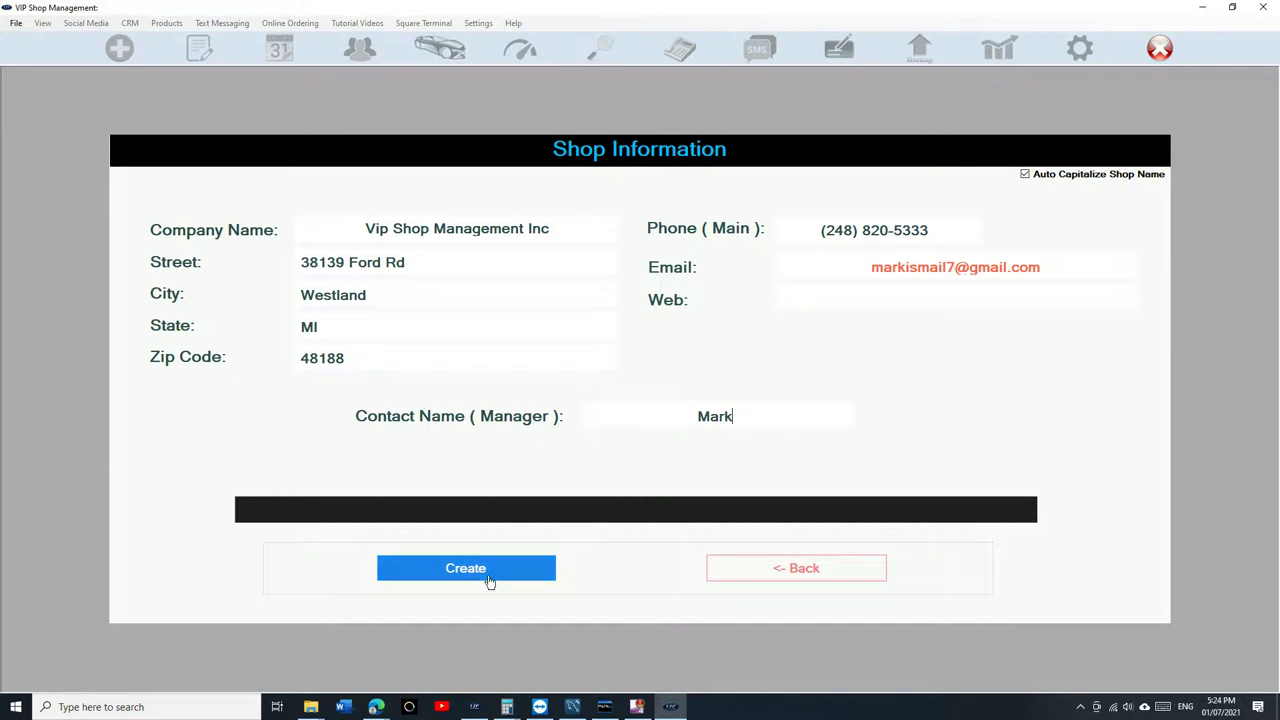
left_click(490, 580)
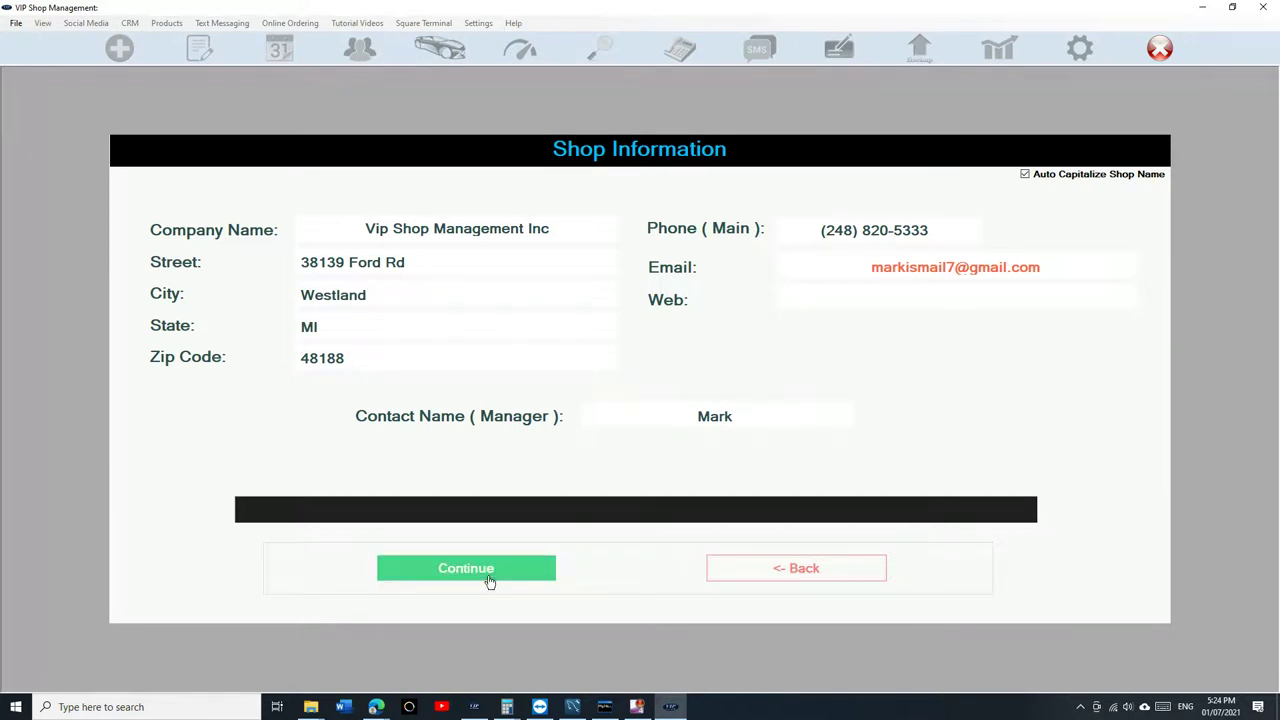
Check out the monthly subscription via PayPal, pay $99.00, and follow the redirect back.
left_click(490, 580)
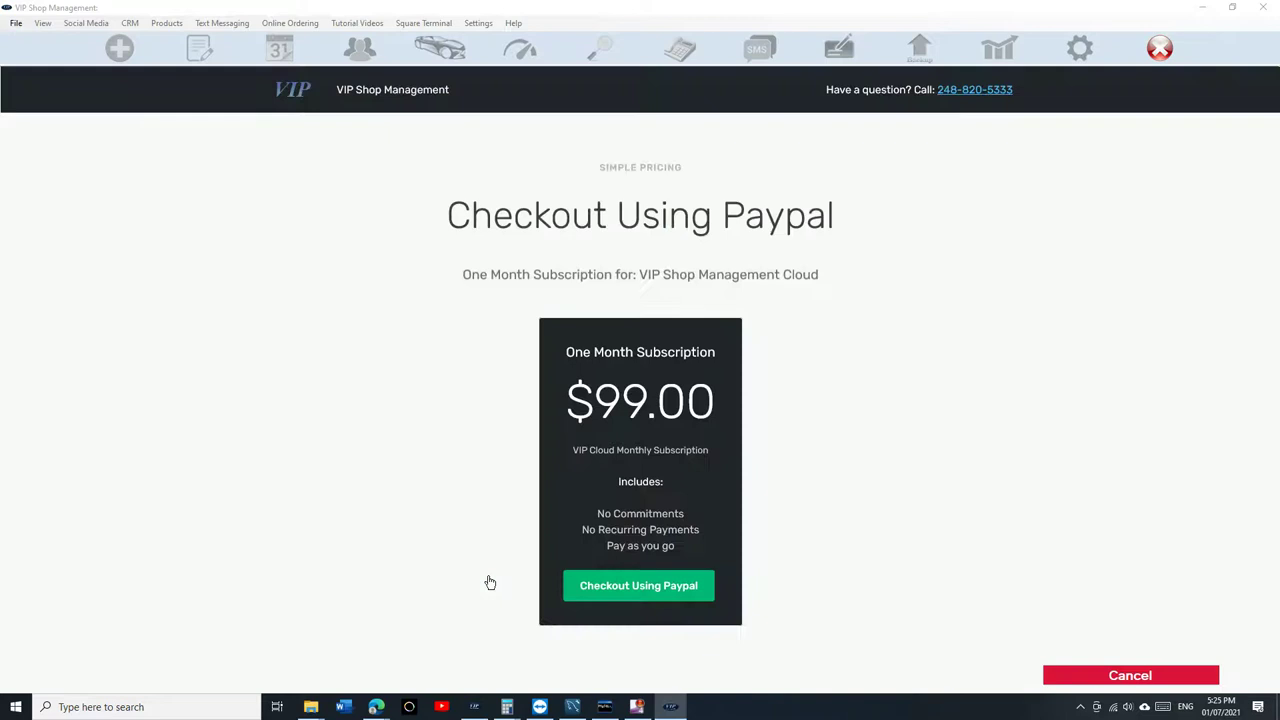
scroll(489, 449, "down", 1)
left_click(589, 486)
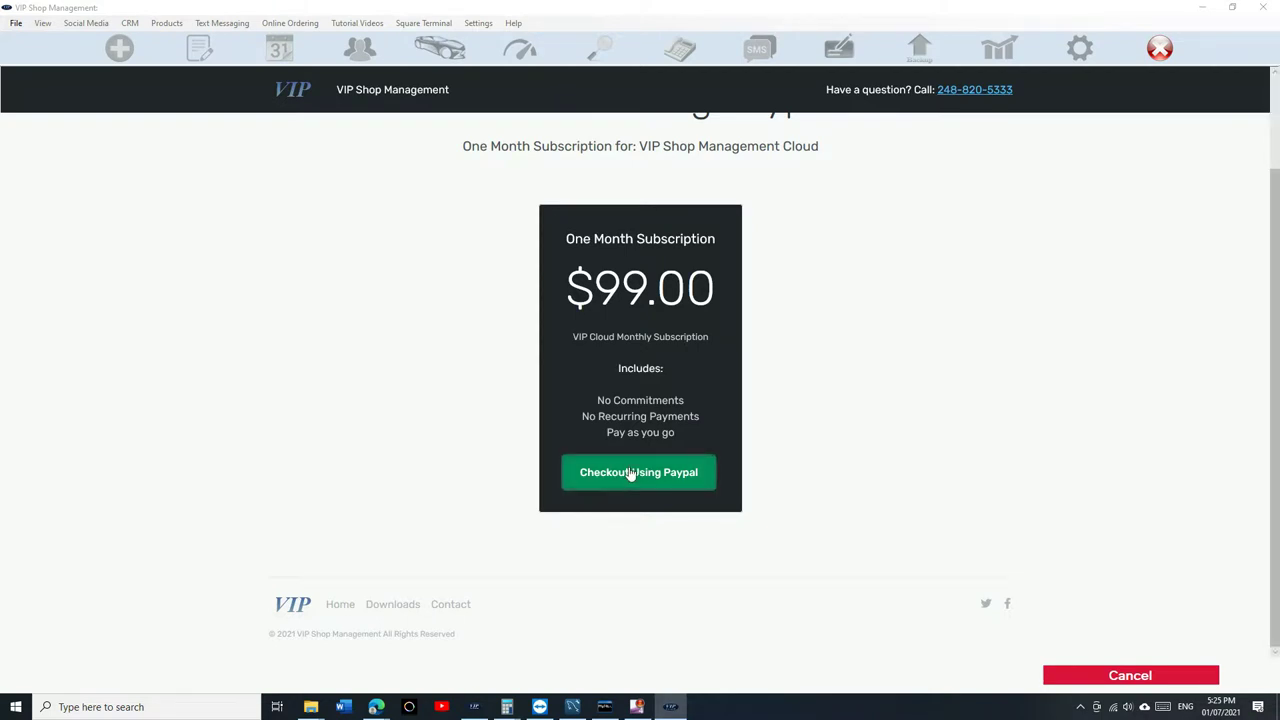
left_click(631, 474)
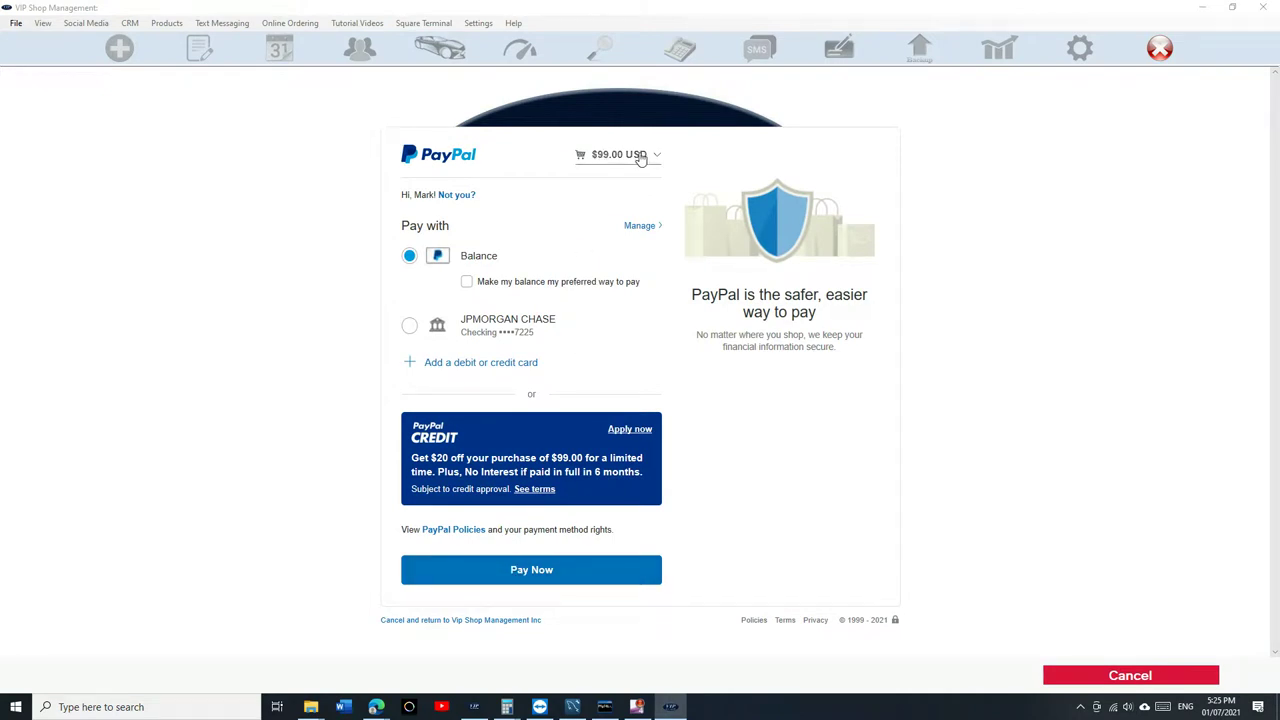
left_click(537, 577)
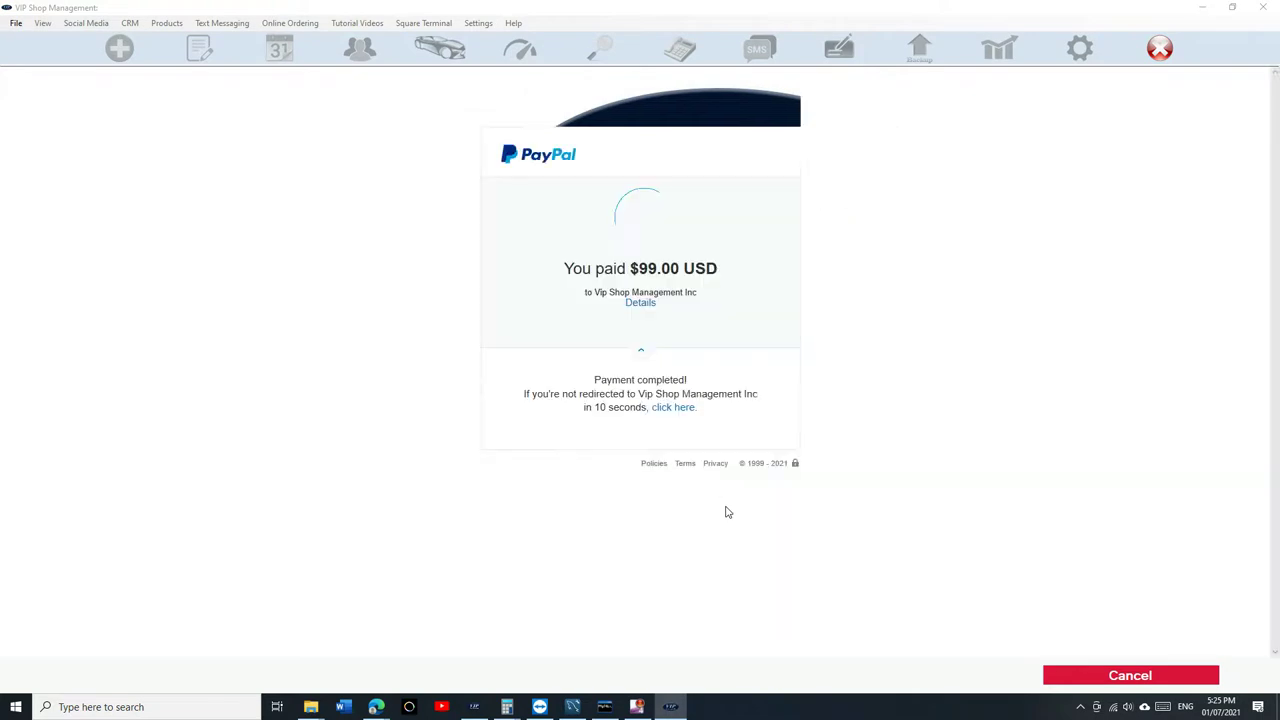
left_click(677, 409)
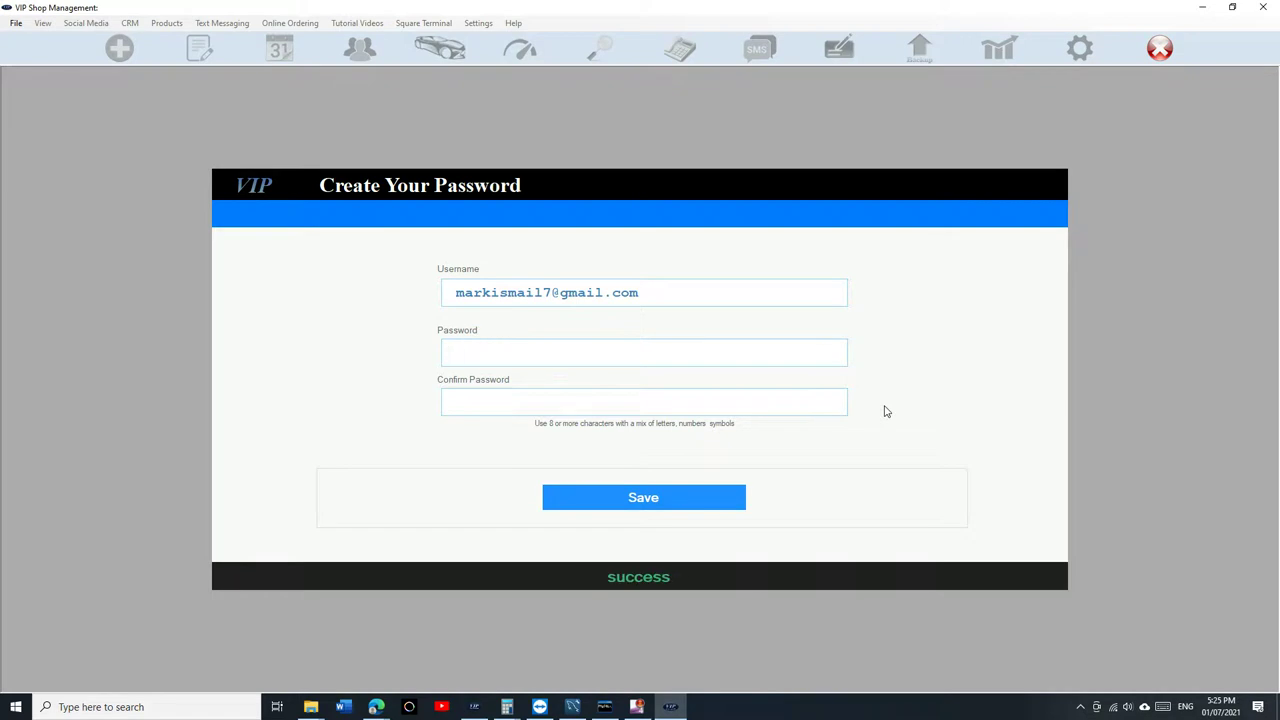
Enter and confirm the new account password, save it, and finish setup.
left_click_drag(690, 290, 466, 288)
left_click(503, 350)
type("*********************")
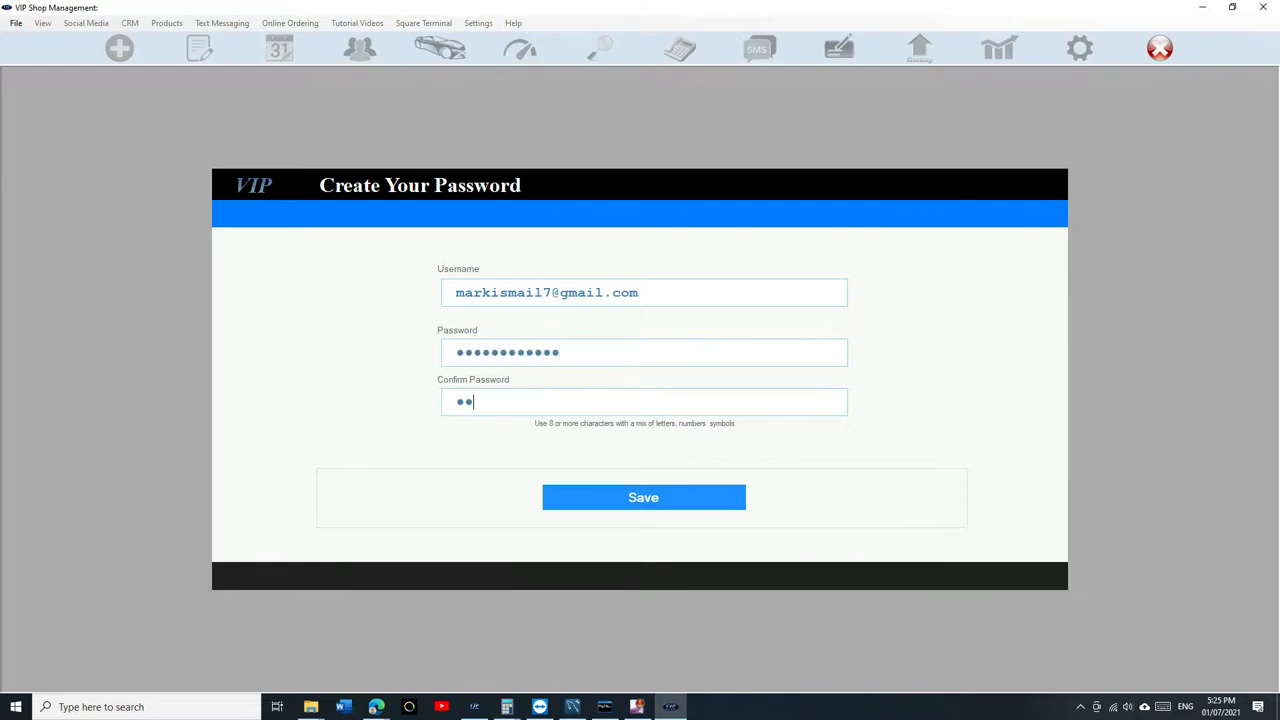
type("***")
left_click(637, 500)
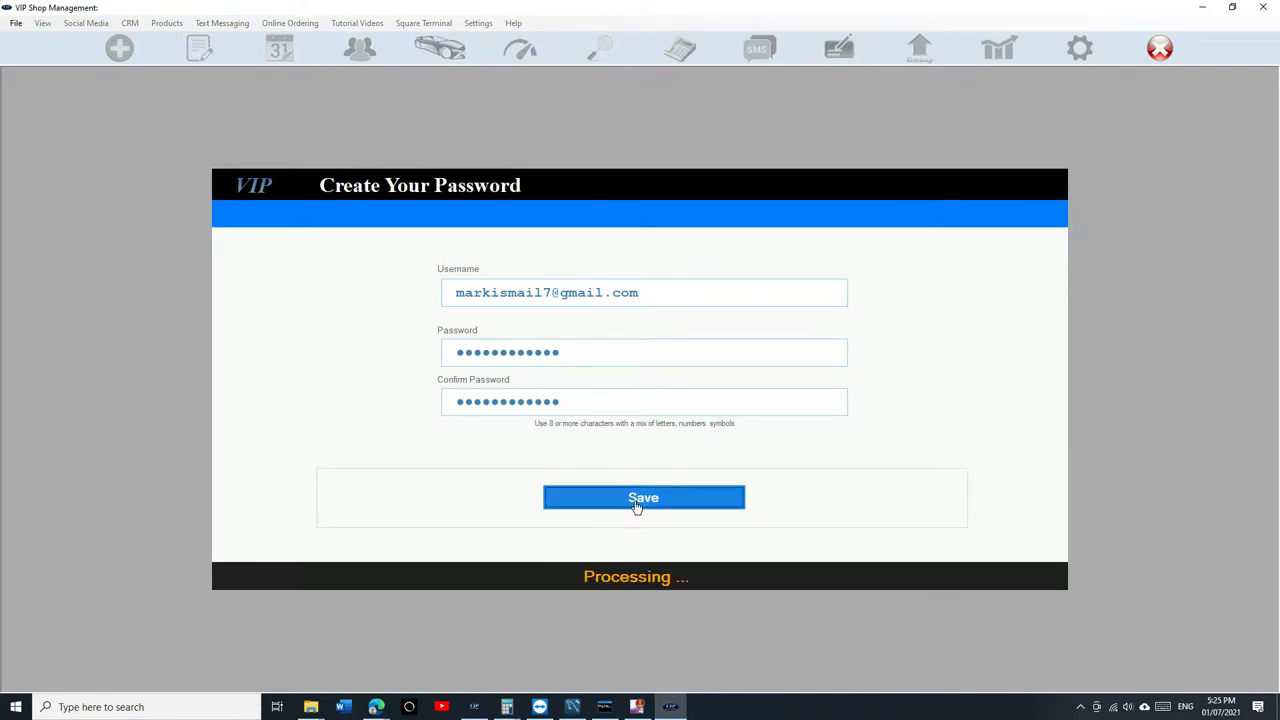
left_click(637, 505)
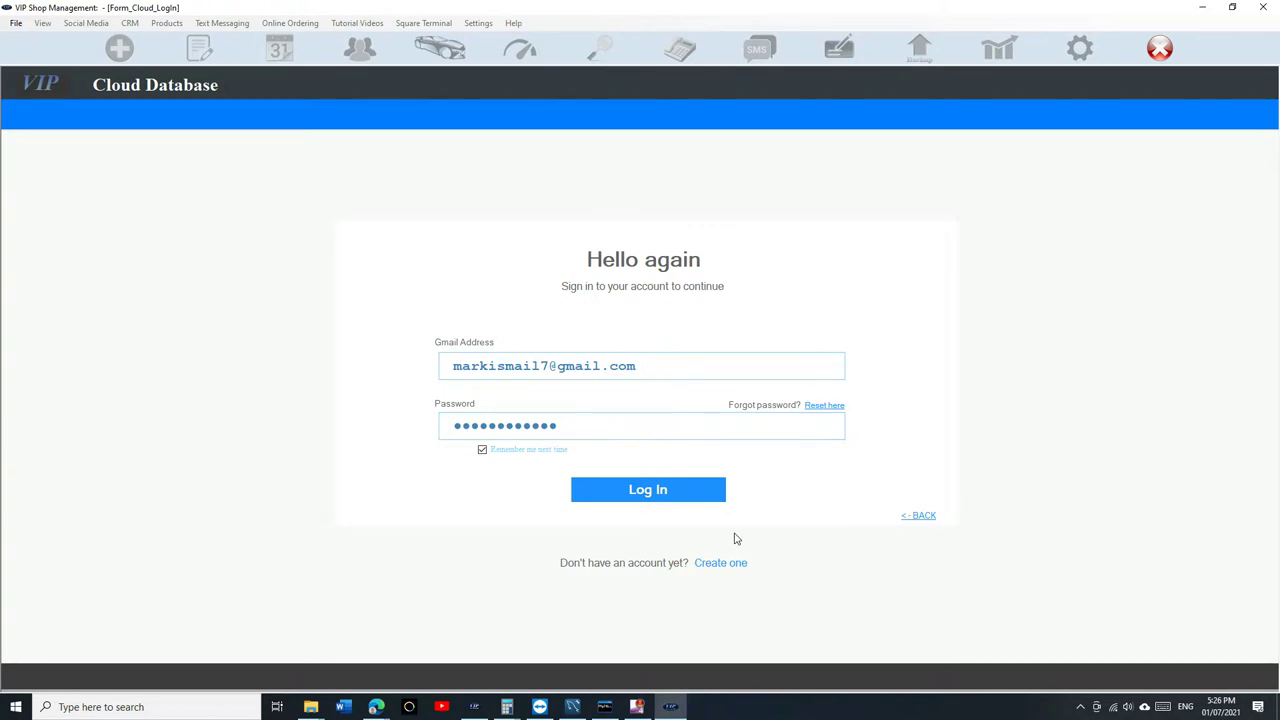
Log in, save United States as the shop country, and save the shop information.
left_click(647, 492)
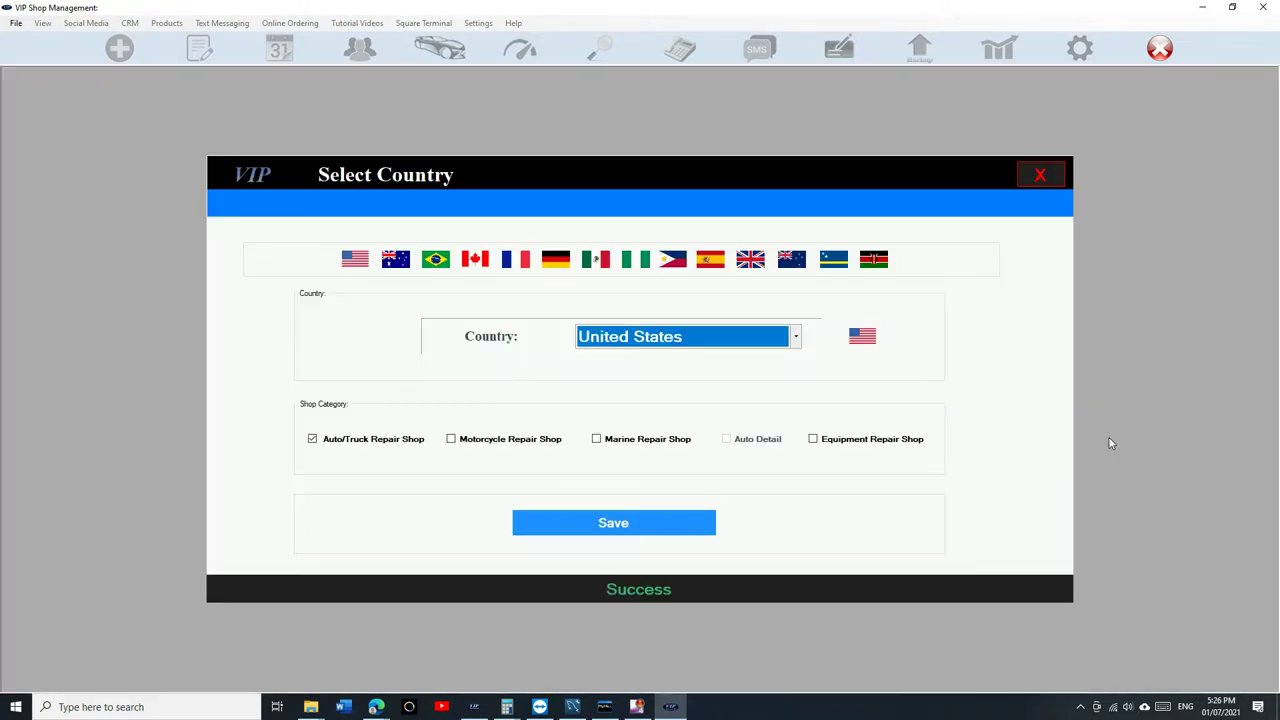
left_click(643, 527)
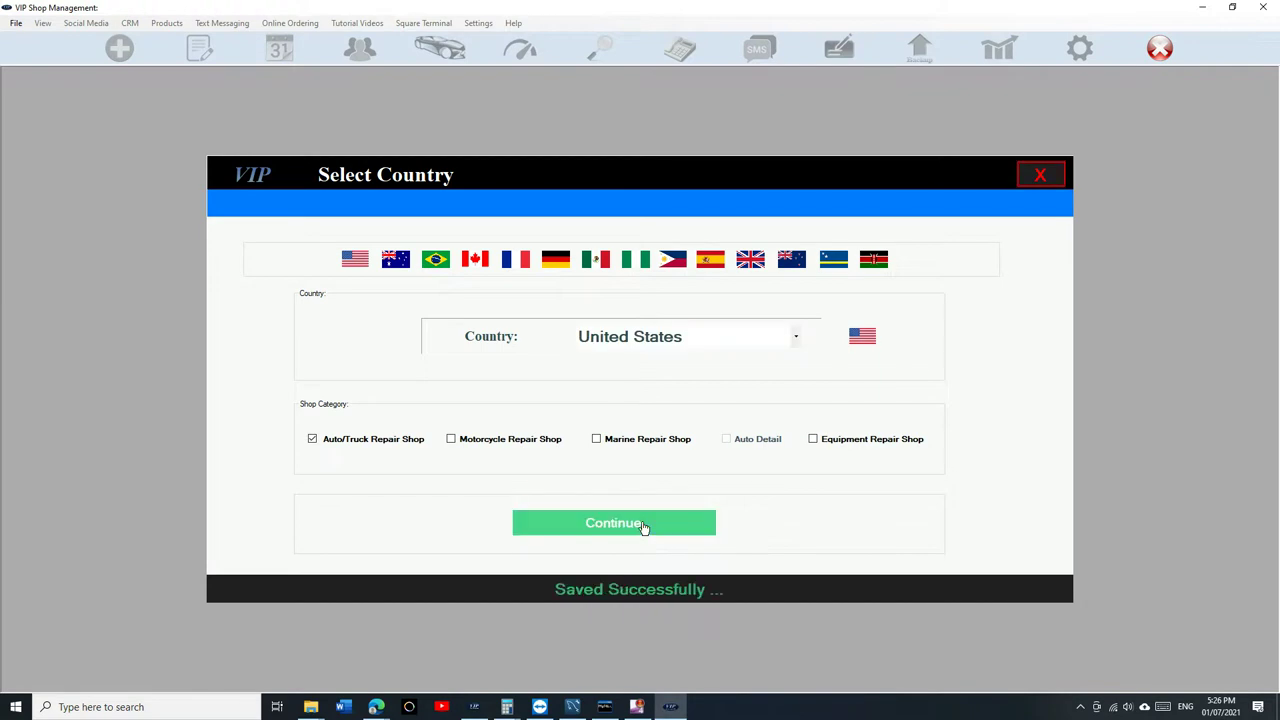
left_click(643, 527)
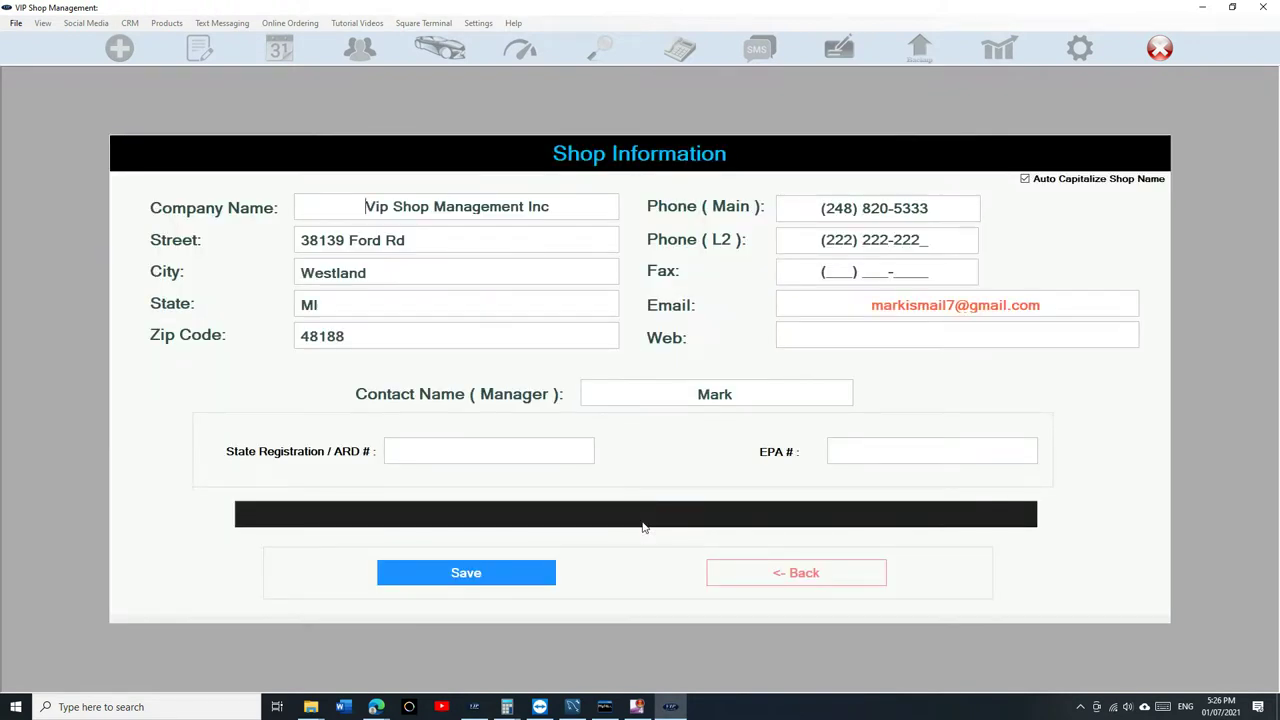
left_click(497, 575)
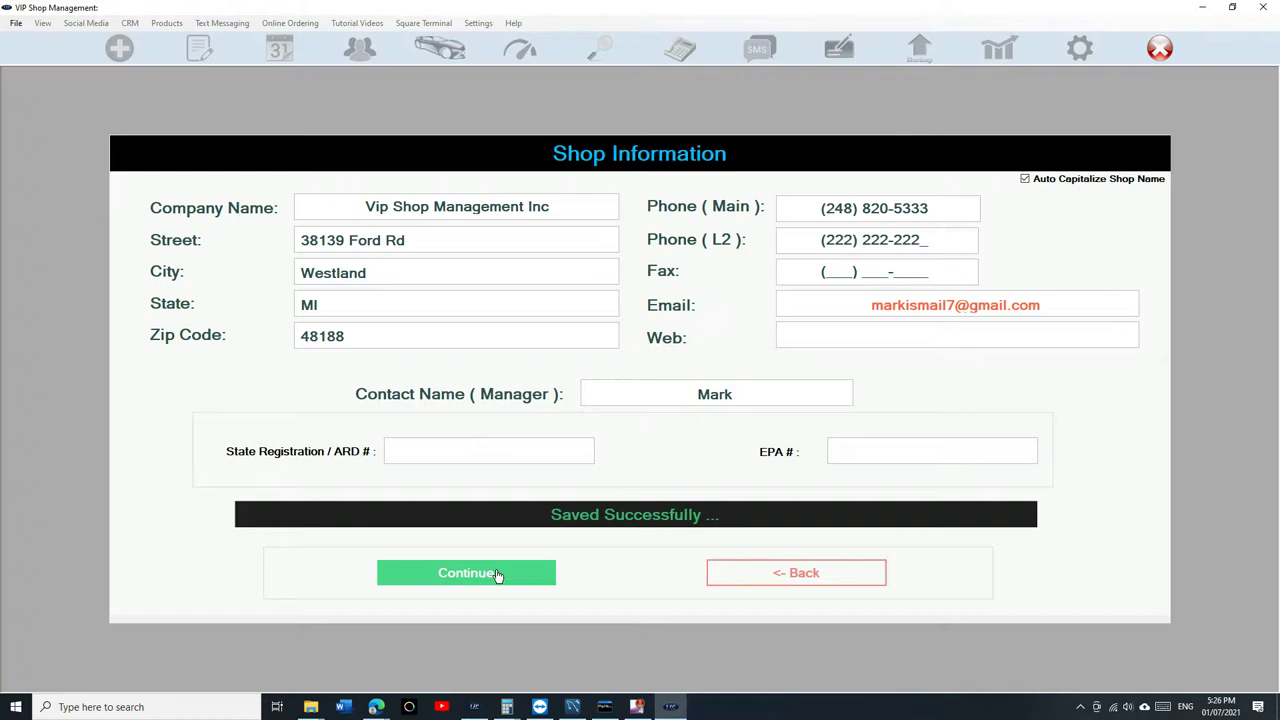
left_click(497, 575)
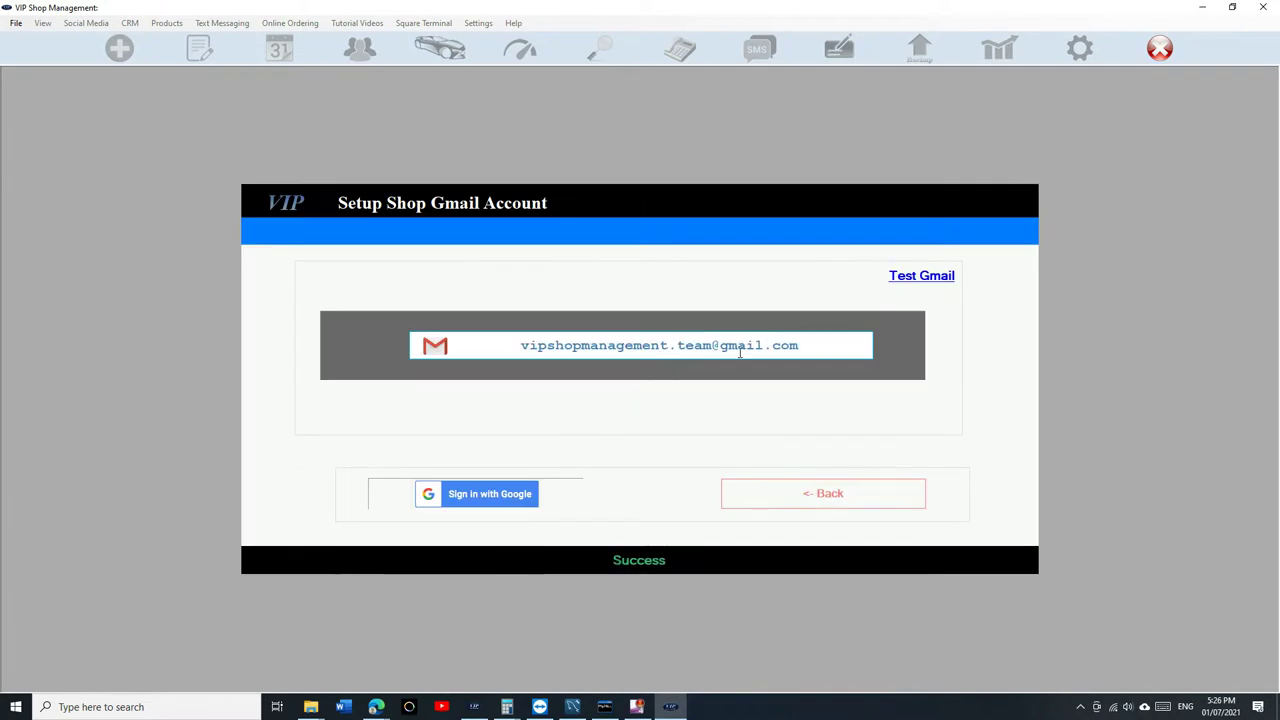
Connect the shop's Google account, then activate the product key and finish.
left_click_drag(807, 345, 477, 345)
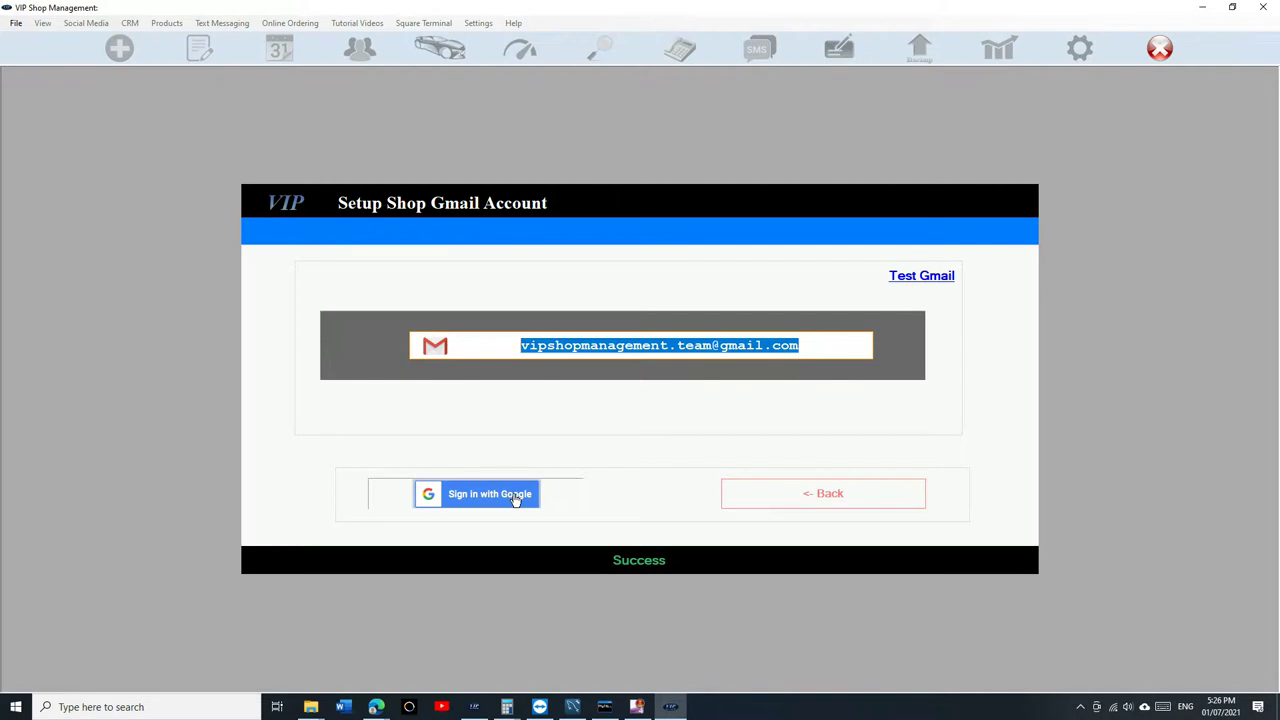
left_click(516, 497)
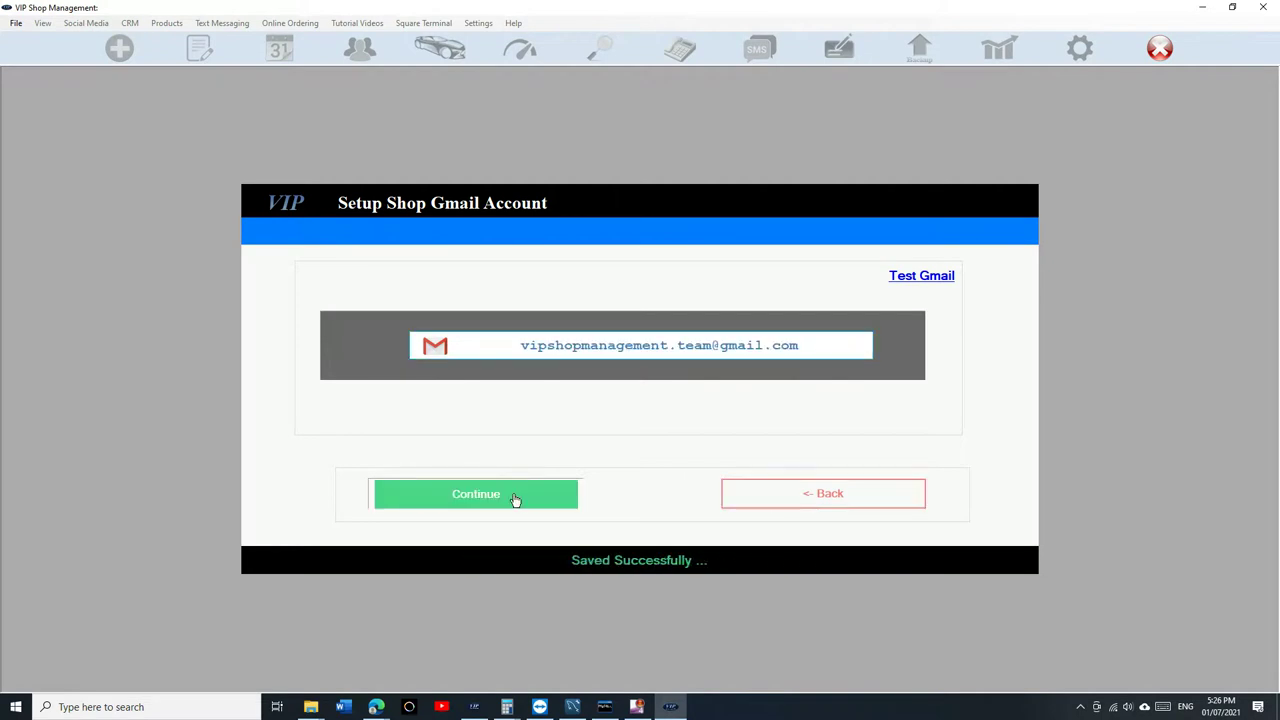
left_click(516, 496)
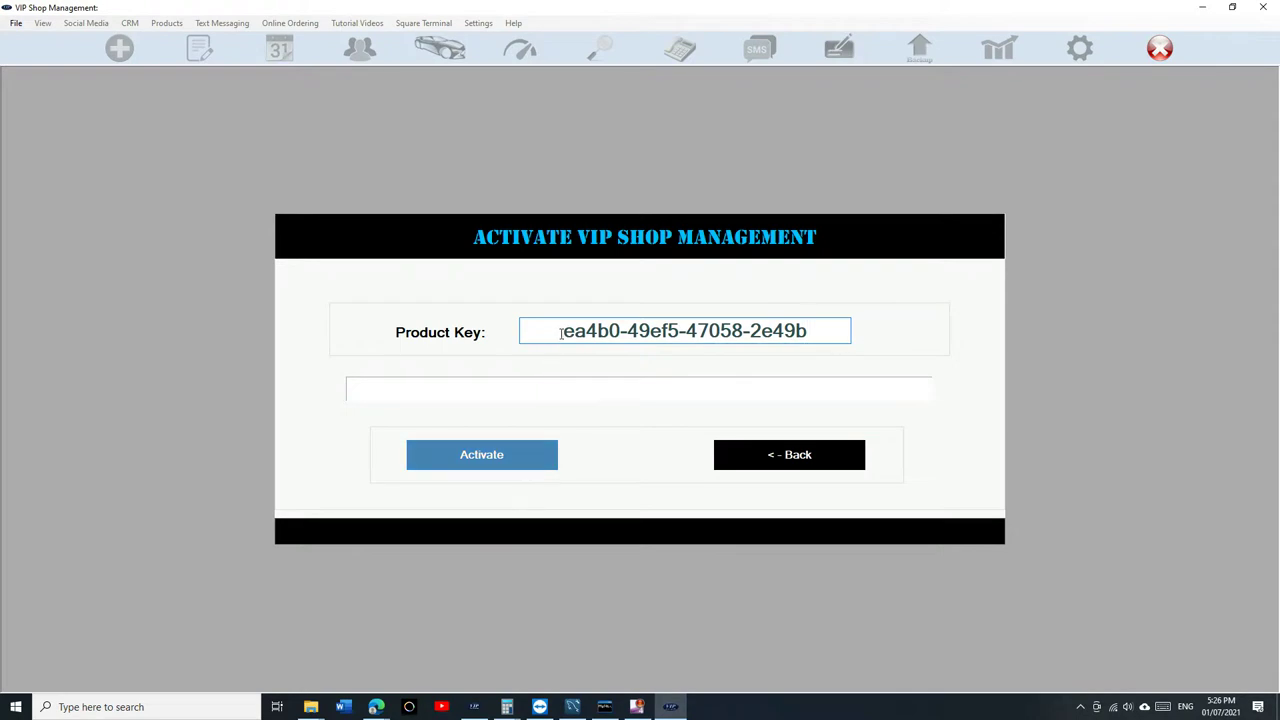
left_click_drag(561, 330, 818, 327)
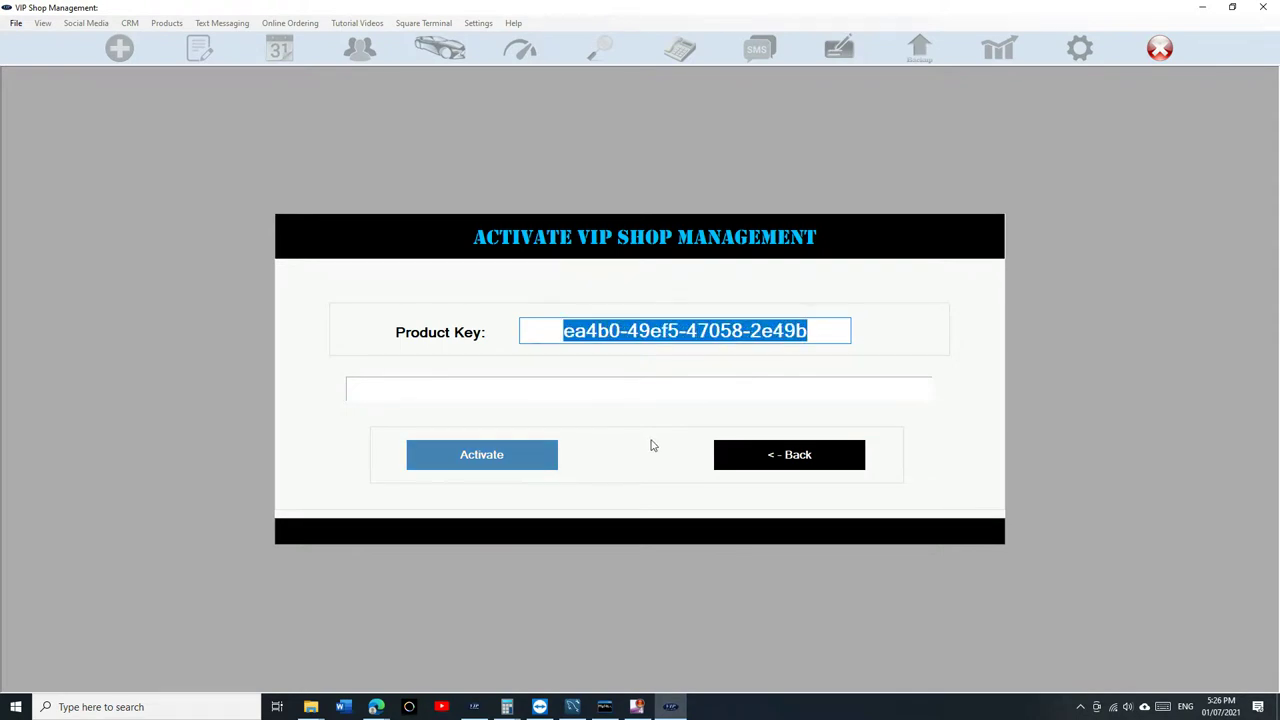
left_click(508, 464)
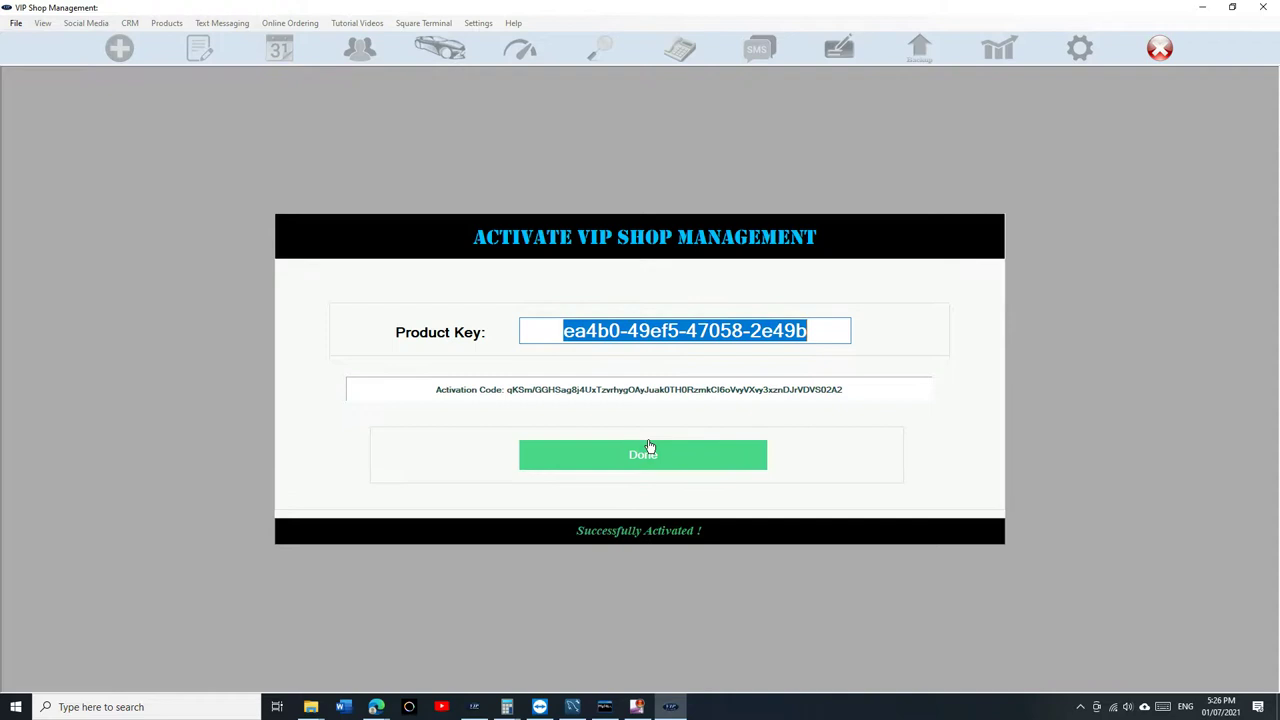
left_click(647, 450)
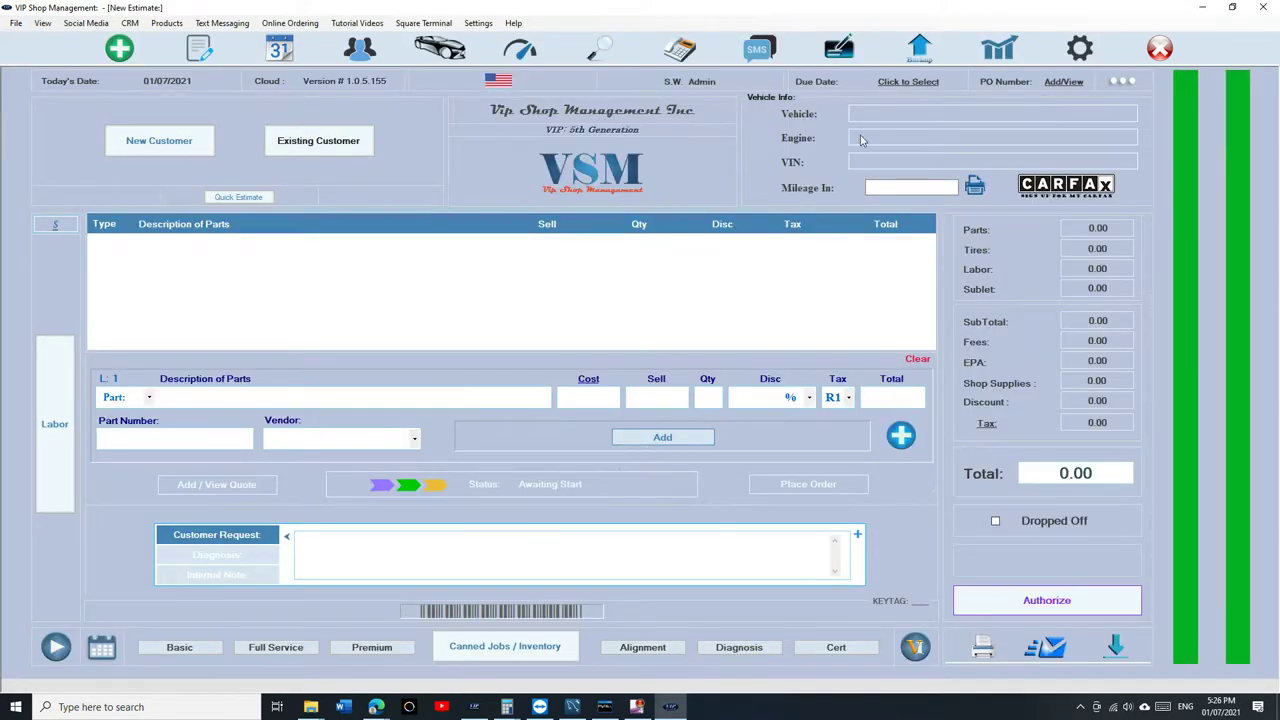
left_click(1080, 48)
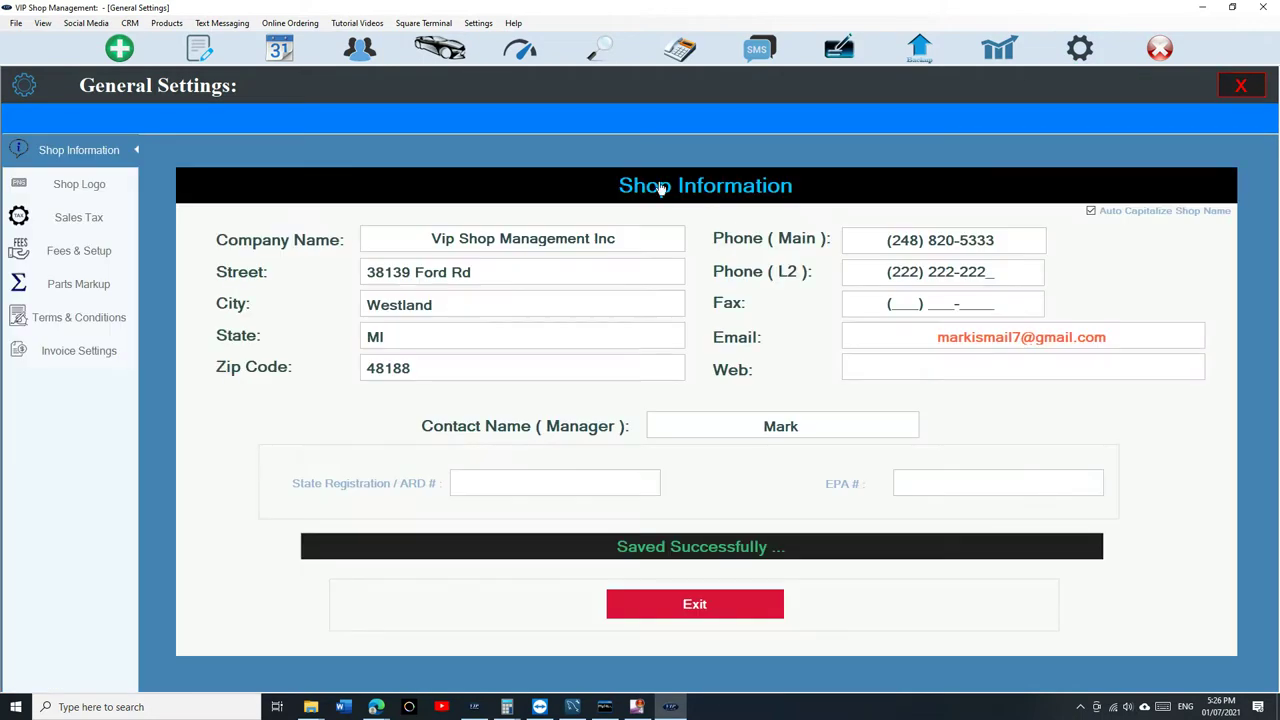
left_click(92, 220)
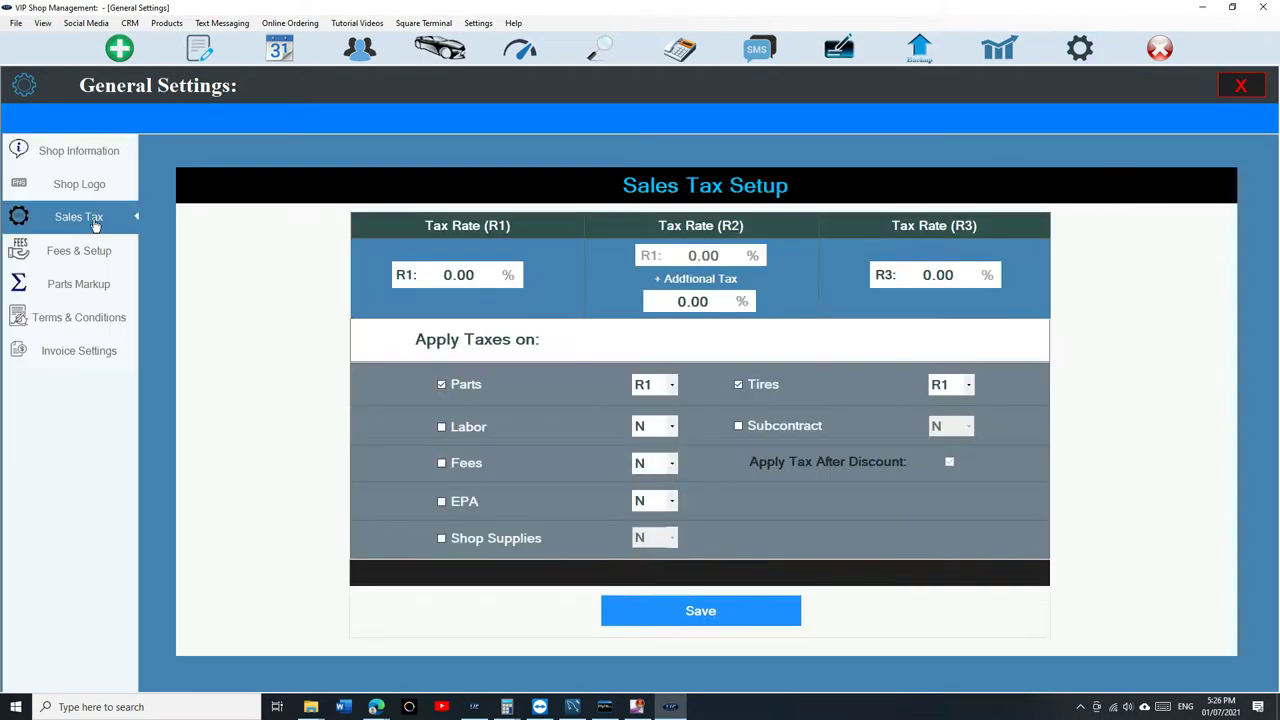
left_click(78, 192)
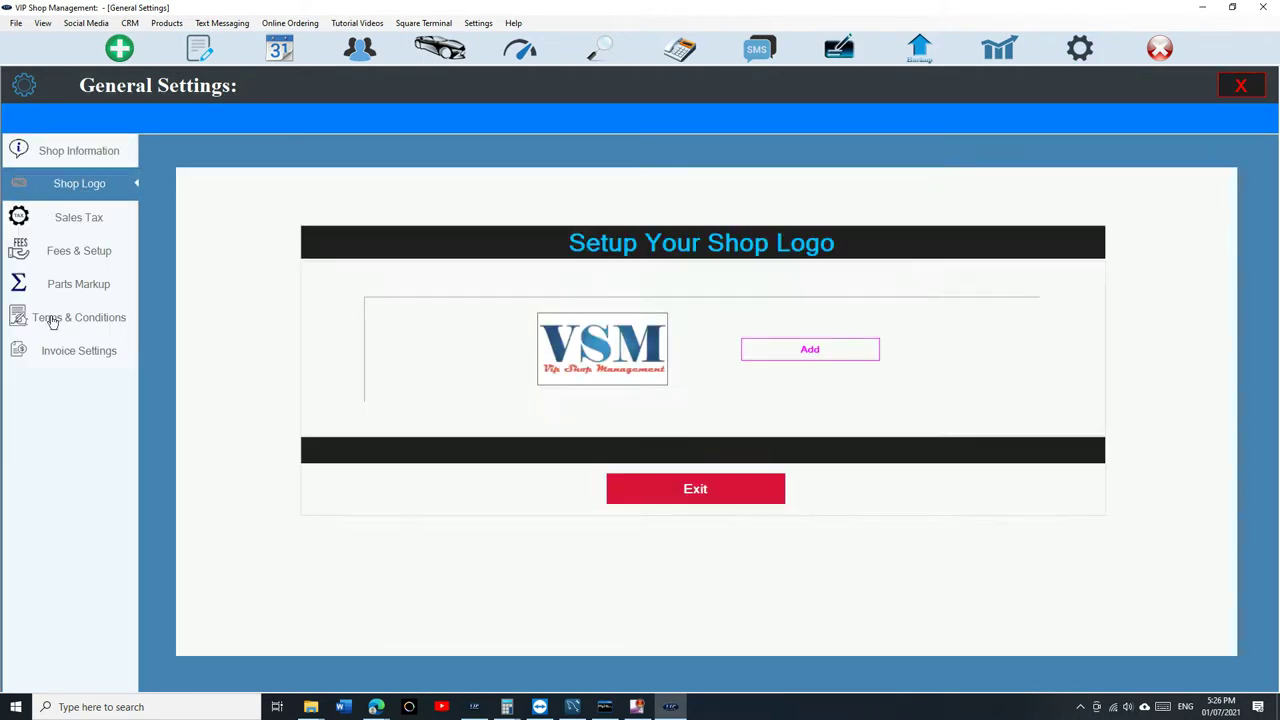
left_click(1243, 87)
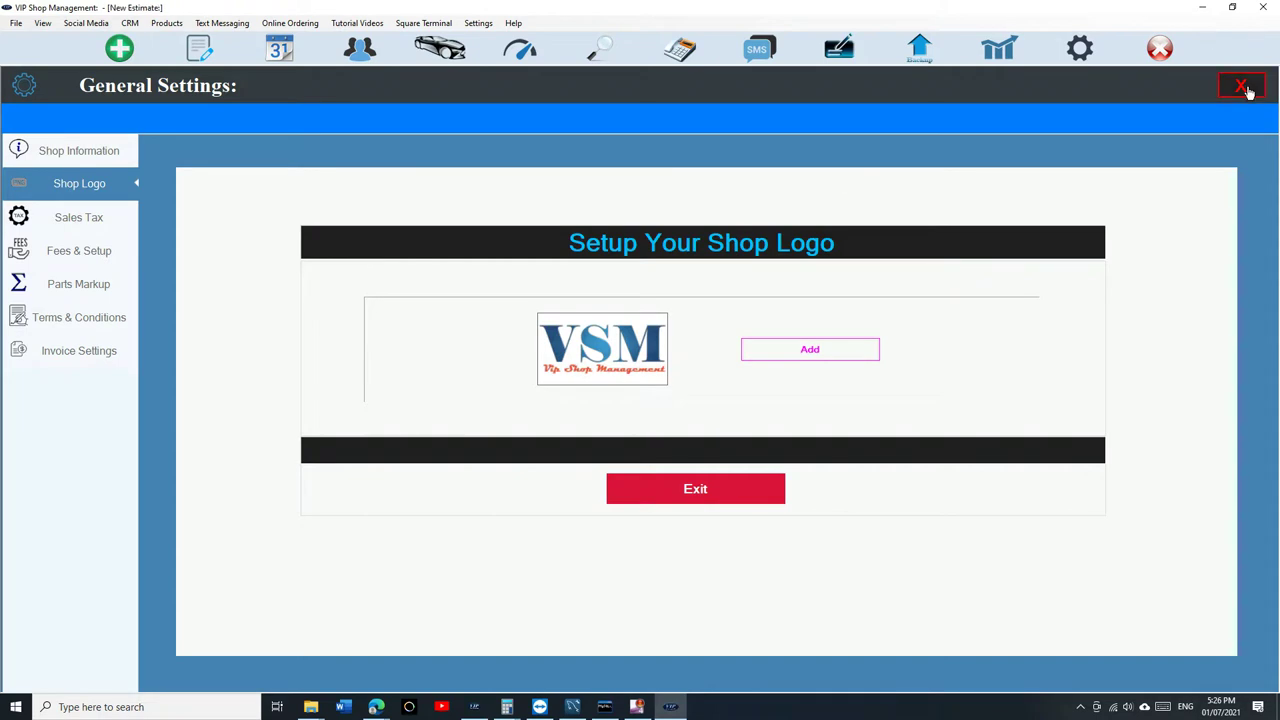
Exit VIP Shop Management, relaunch it from the desktop icon, and log back in.
left_click(1160, 48)
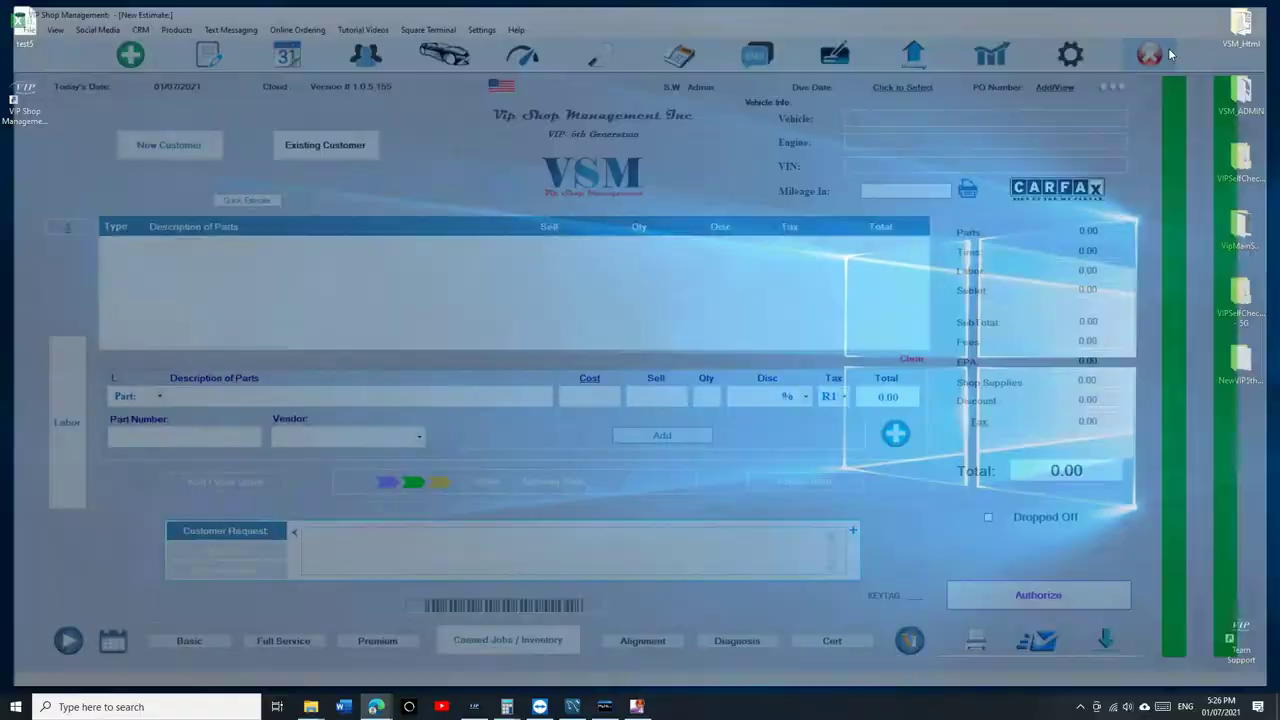
double_click(36, 118)
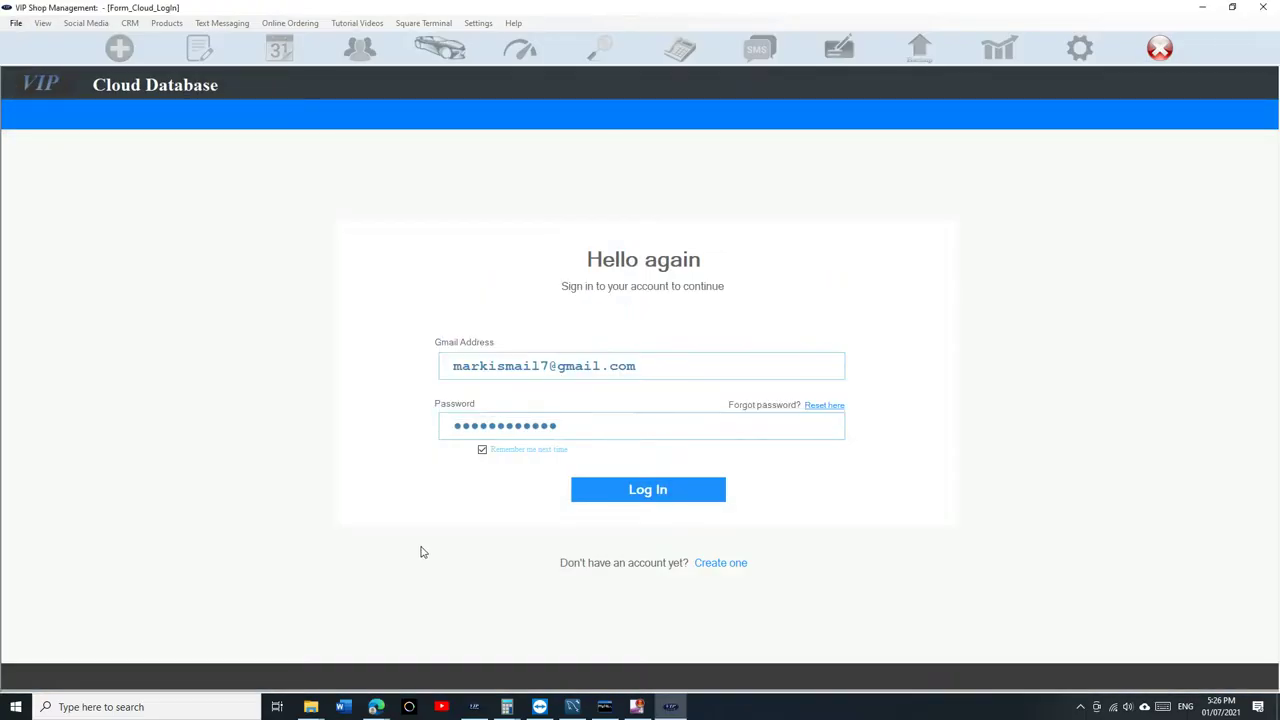
left_click(638, 495)
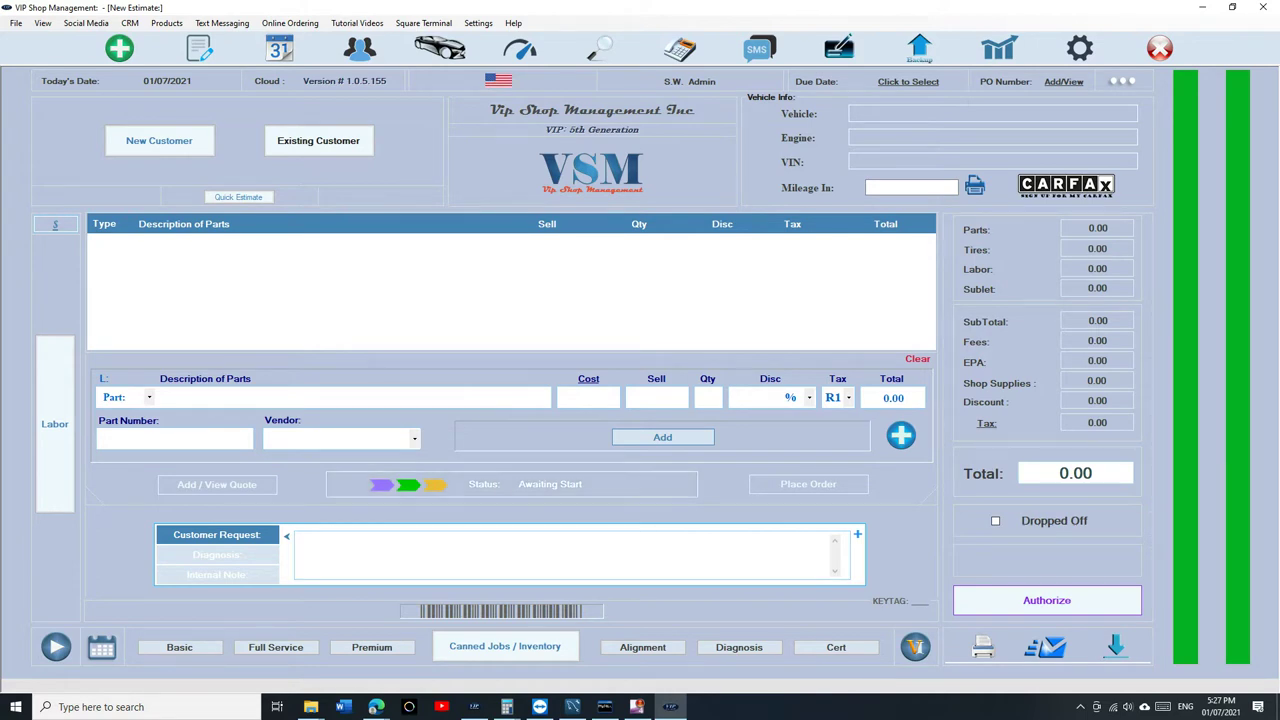
Maximize the Shopmonkey page, highlight the $99 and $224 prices, then minimize the browser.
left_click(376, 706)
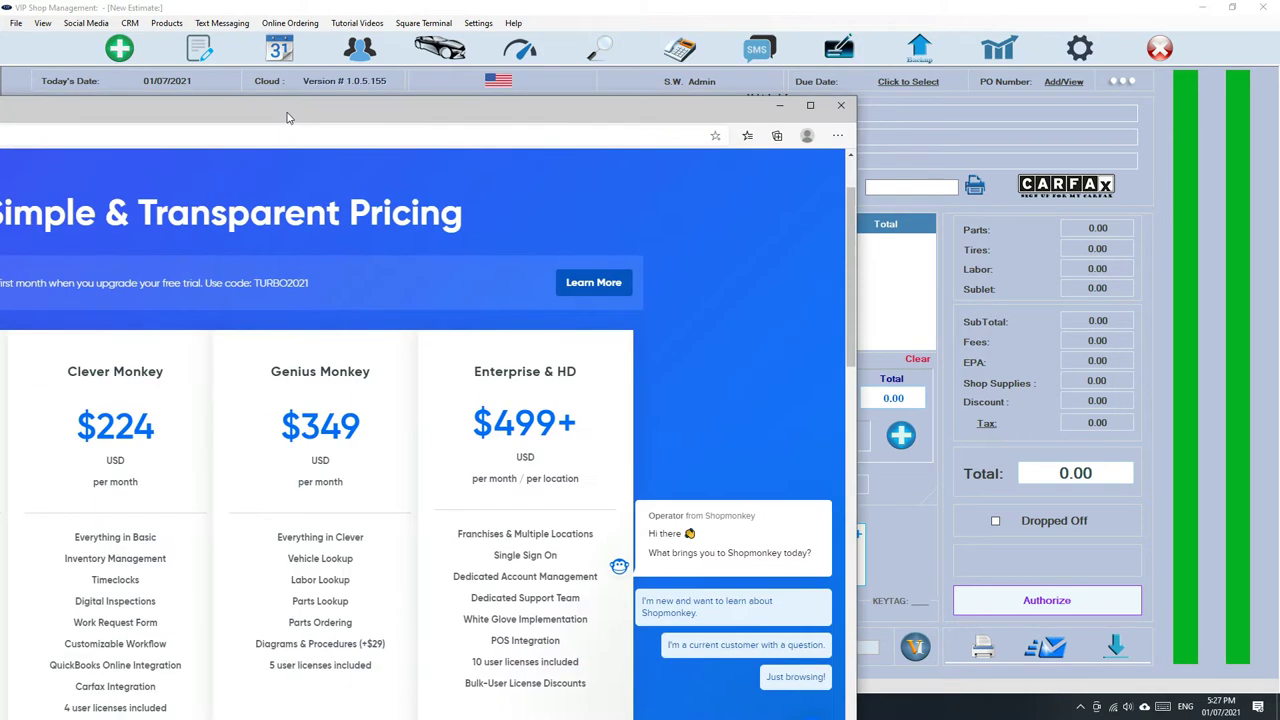
left_click_drag(260, 96, 473, 96)
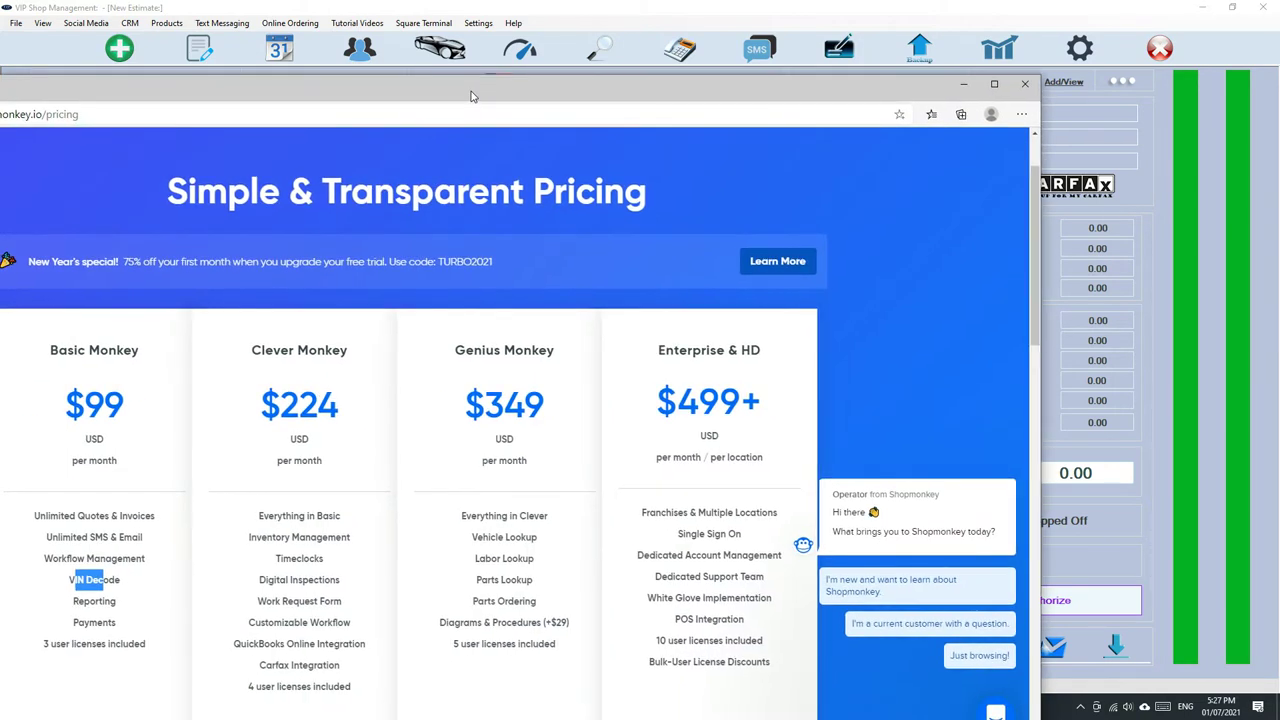
double_click(473, 96)
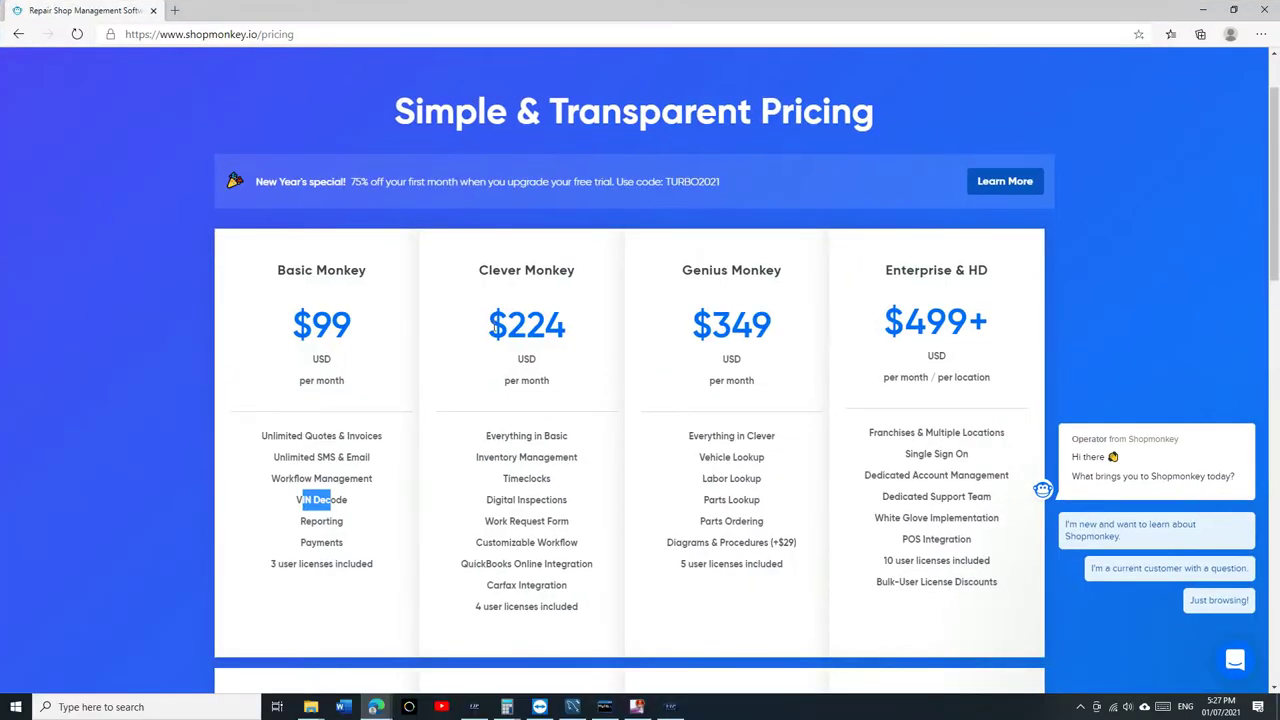
left_click(406, 329)
left_click_drag(406, 329, 334, 327)
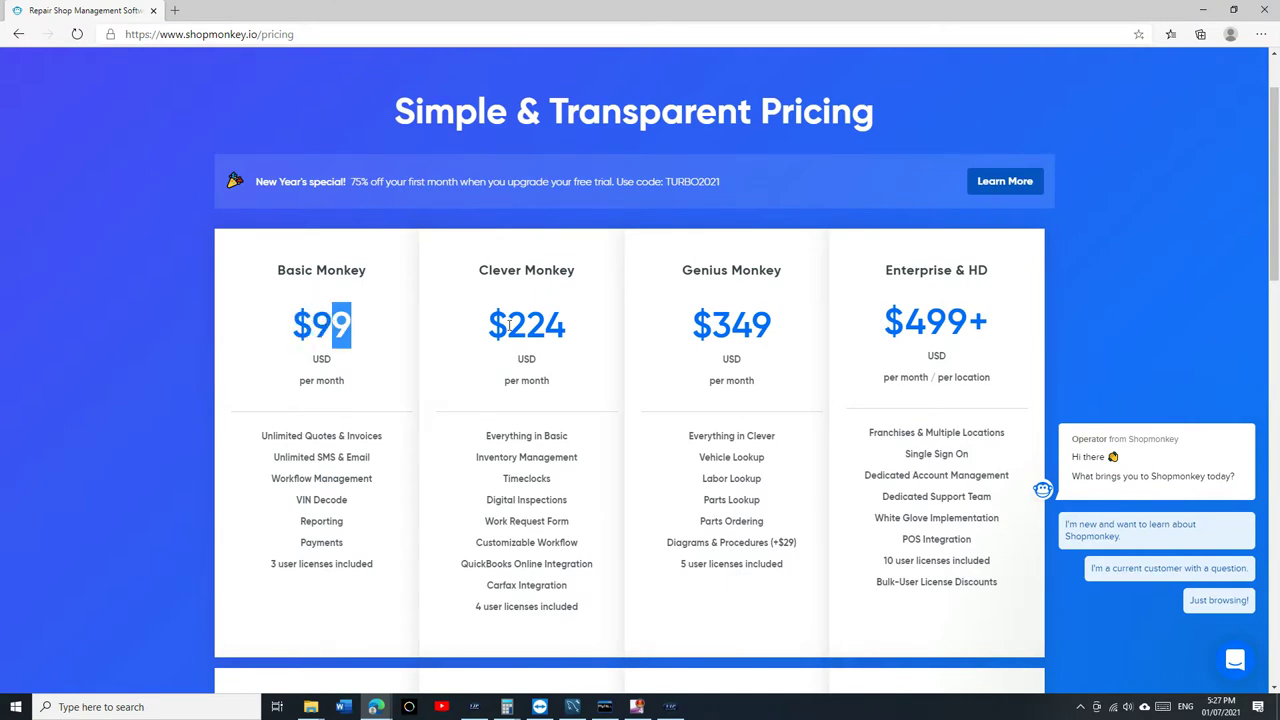
left_click_drag(509, 325, 775, 330)
left_click(775, 330)
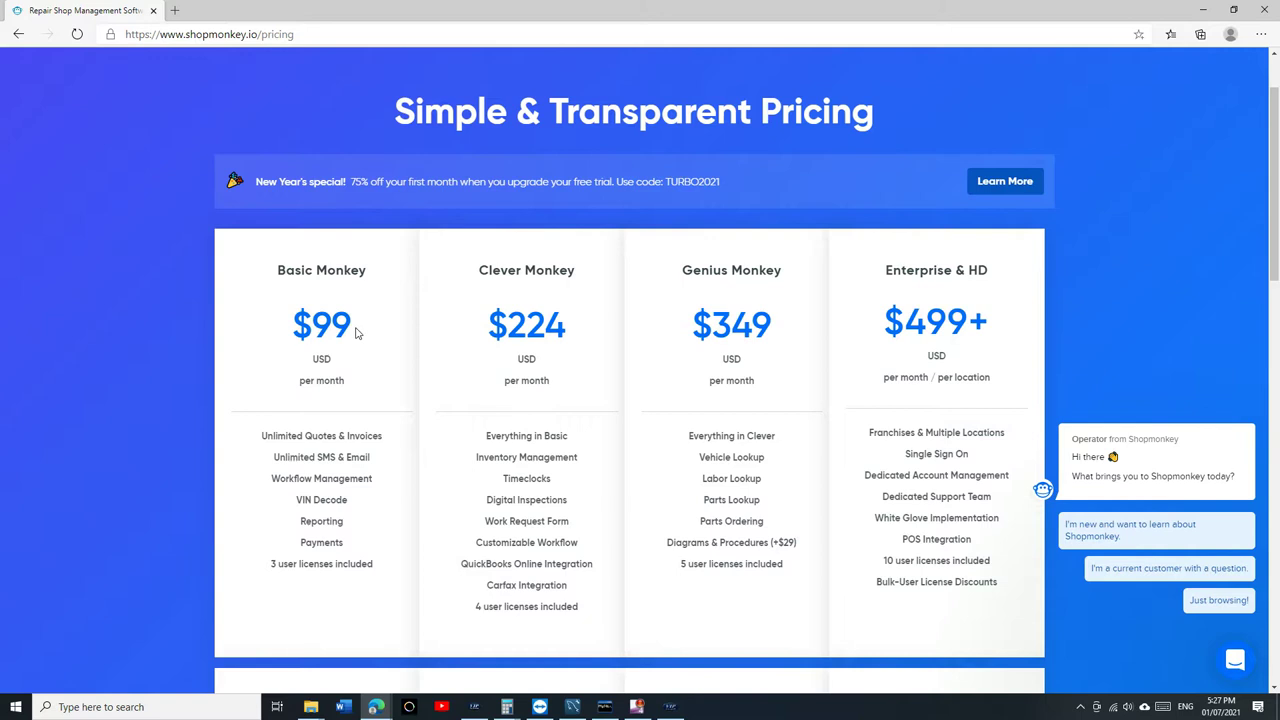
left_click_drag(348, 328, 301, 327)
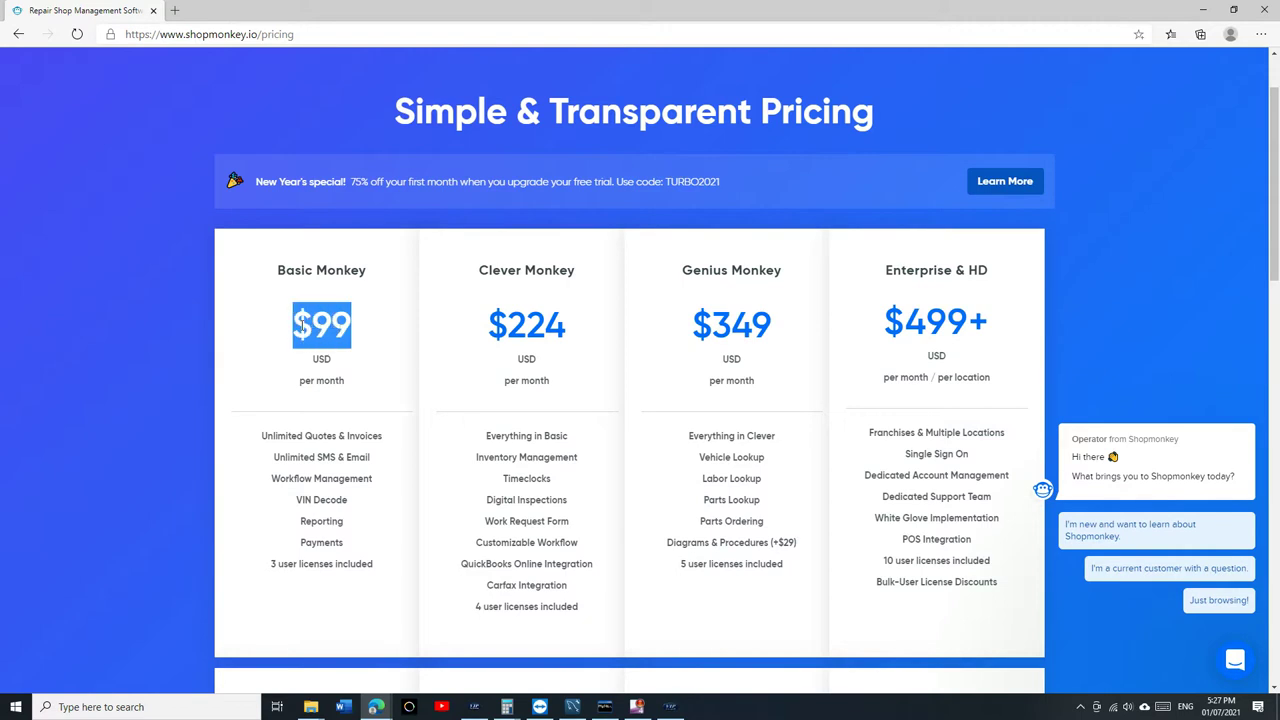
left_click(301, 327)
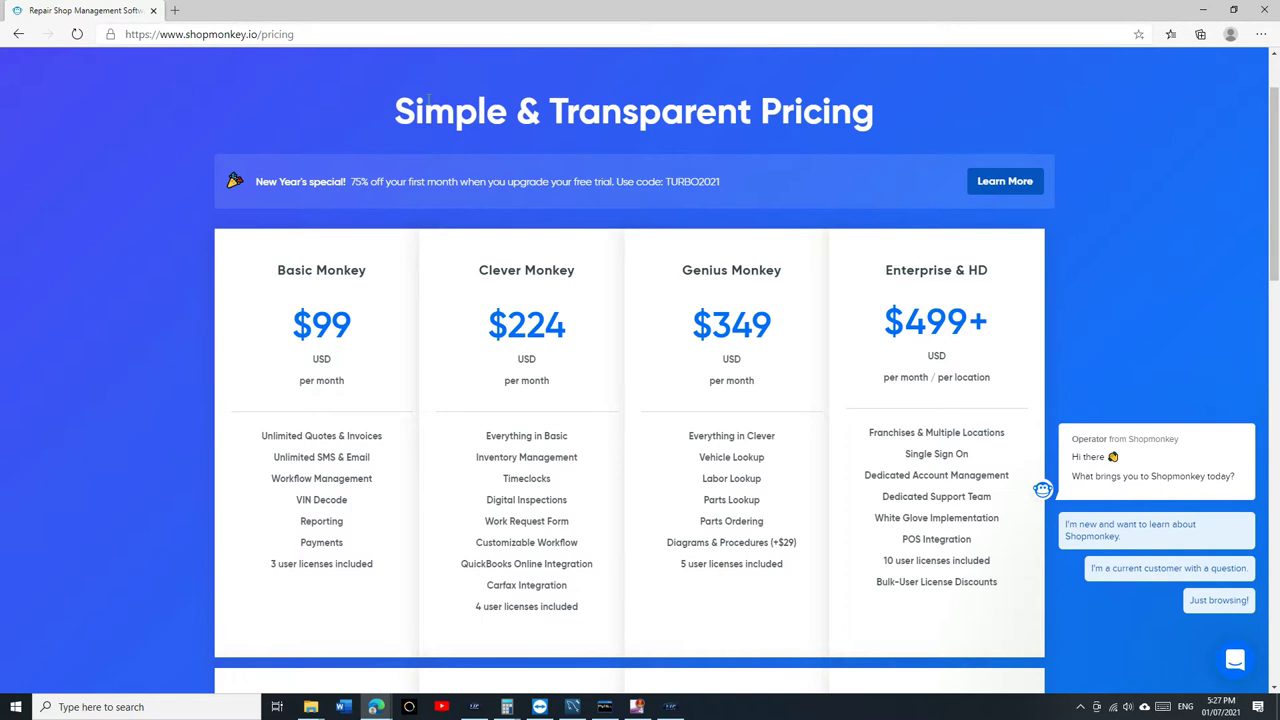
left_click_drag(543, 10, 493, 171)
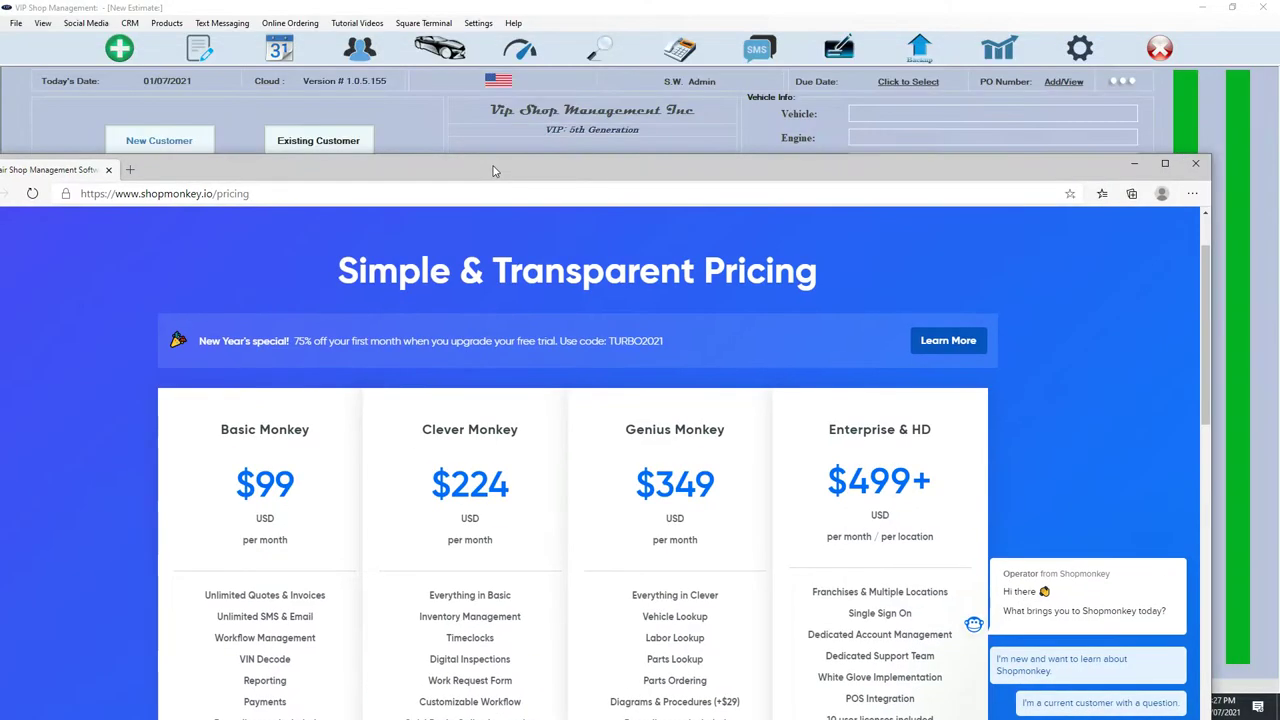
key("super+Down")
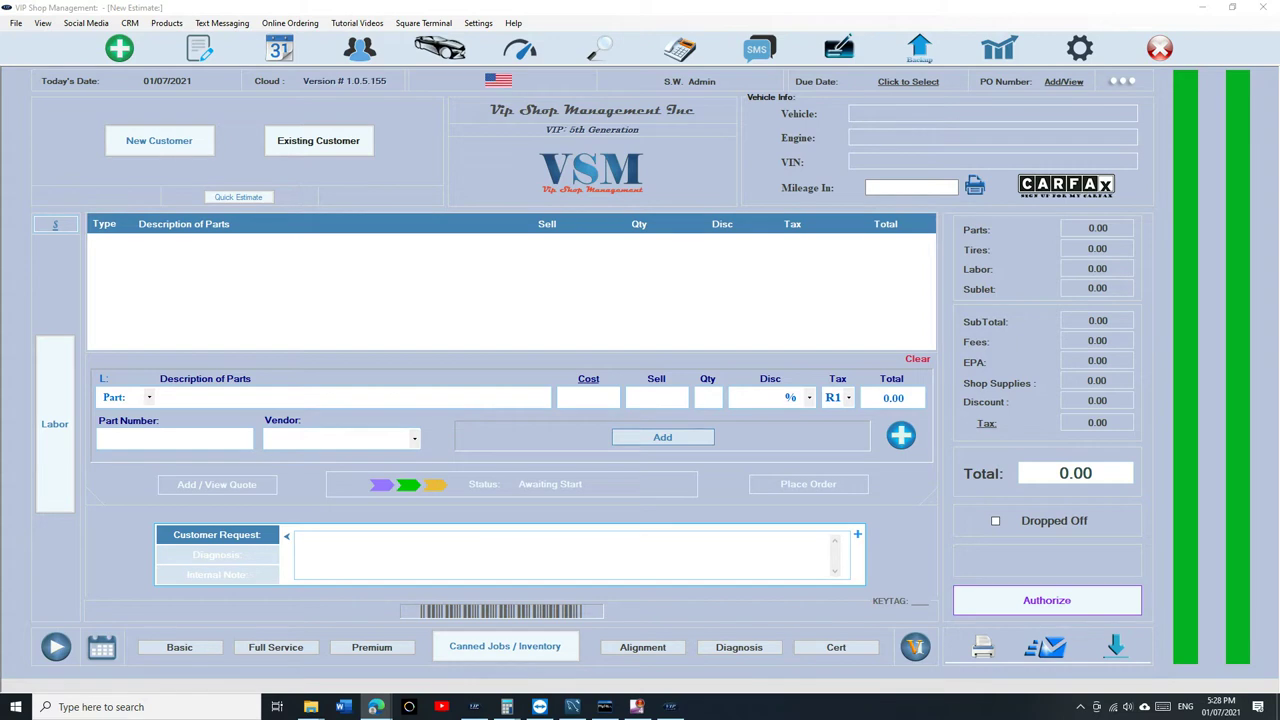
Switch between the browser and VIP Shop Management until the pricing window is in front.
key("alt+Tab")
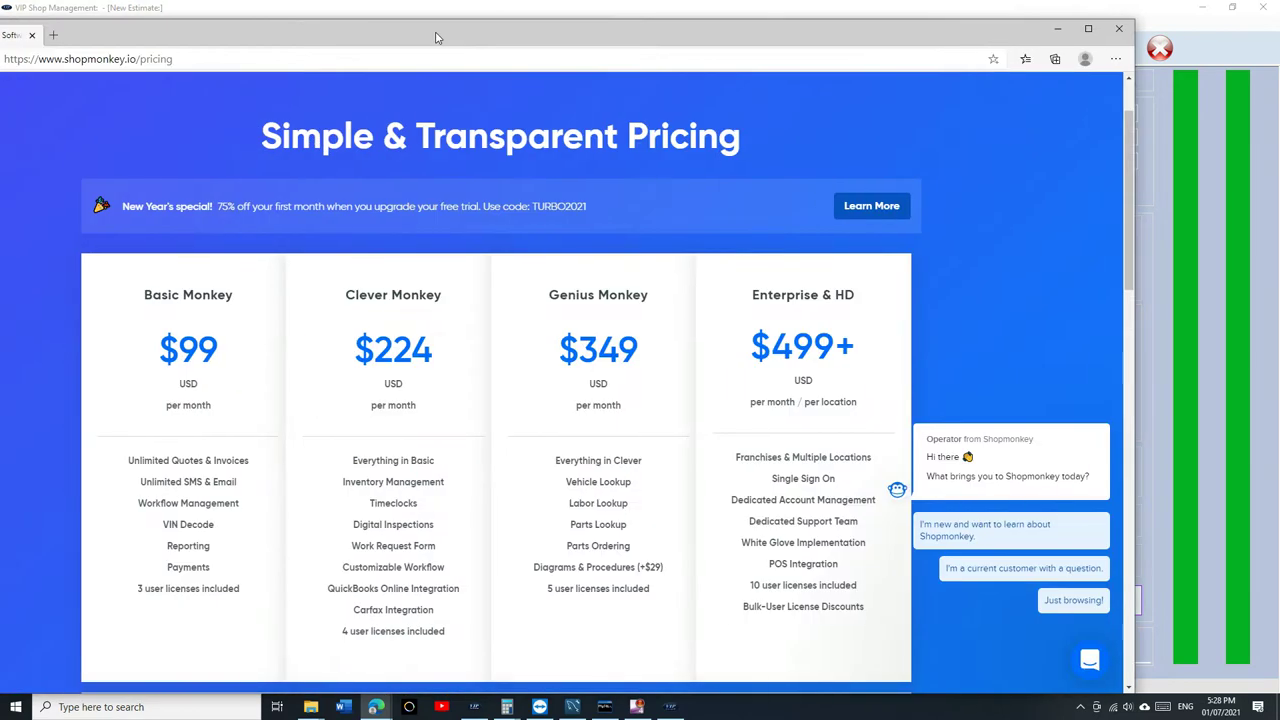
key("alt+Tab")
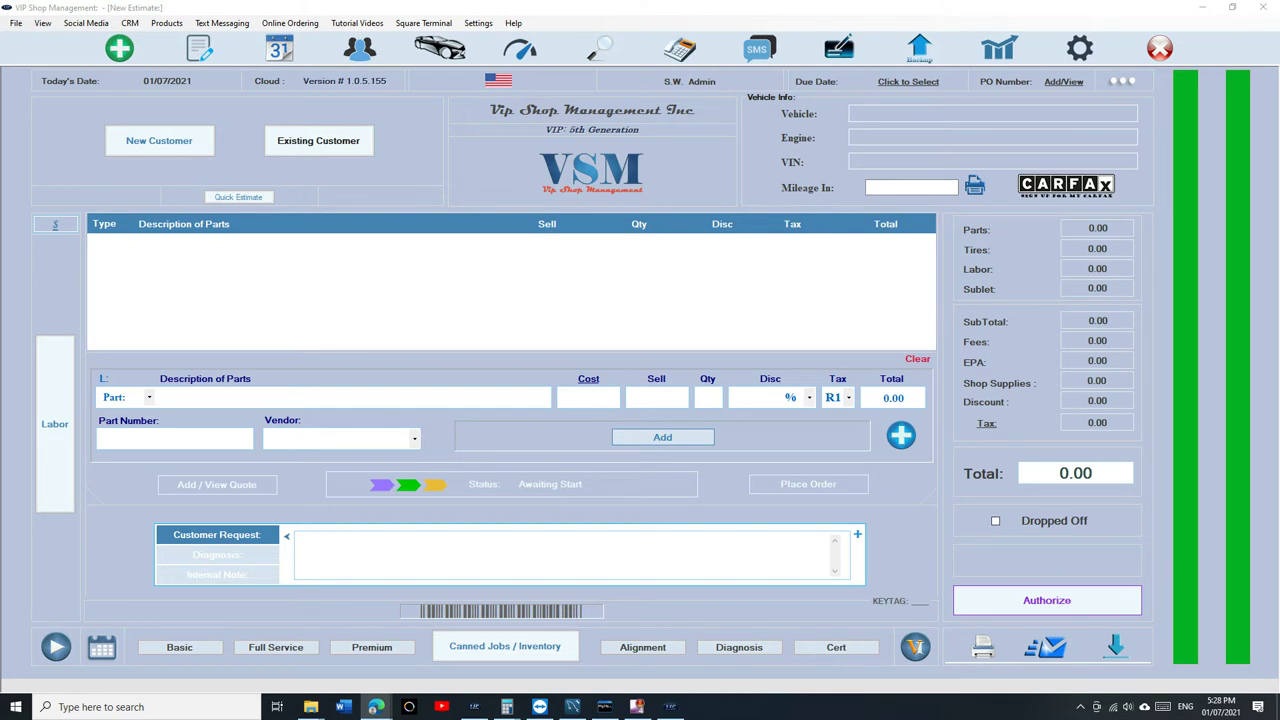
left_click(375, 707)
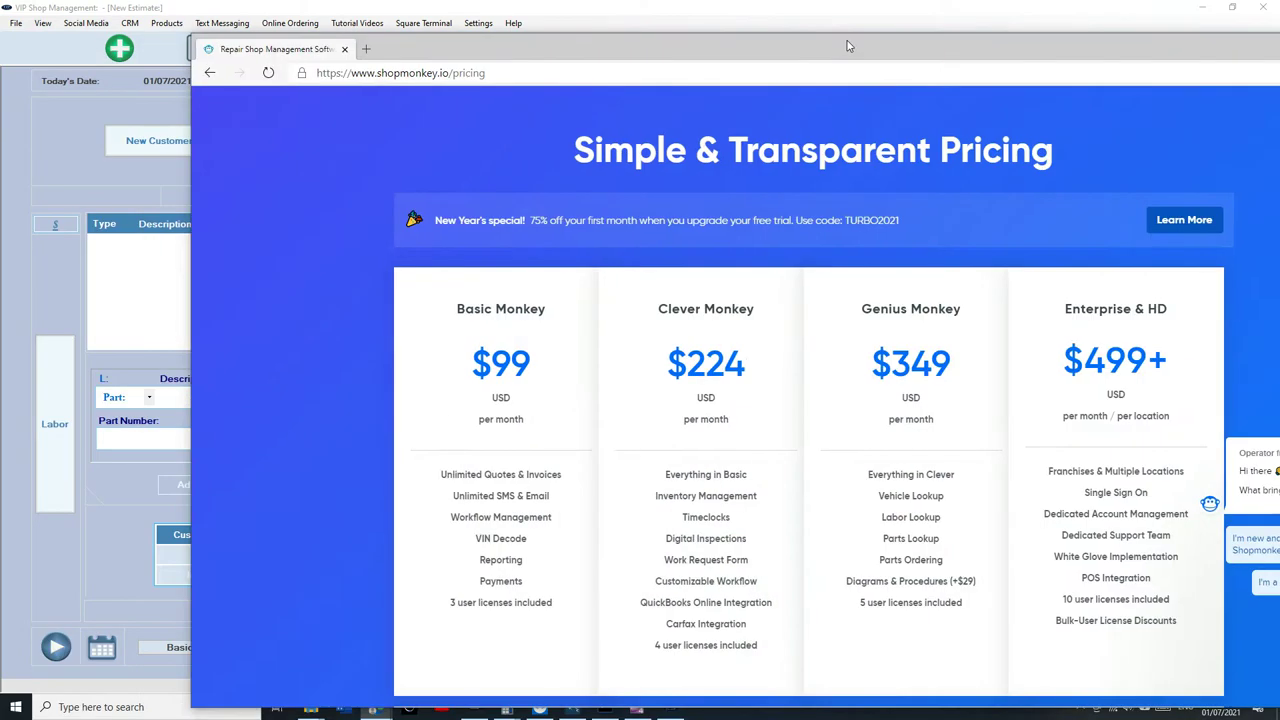
left_click(375, 707)
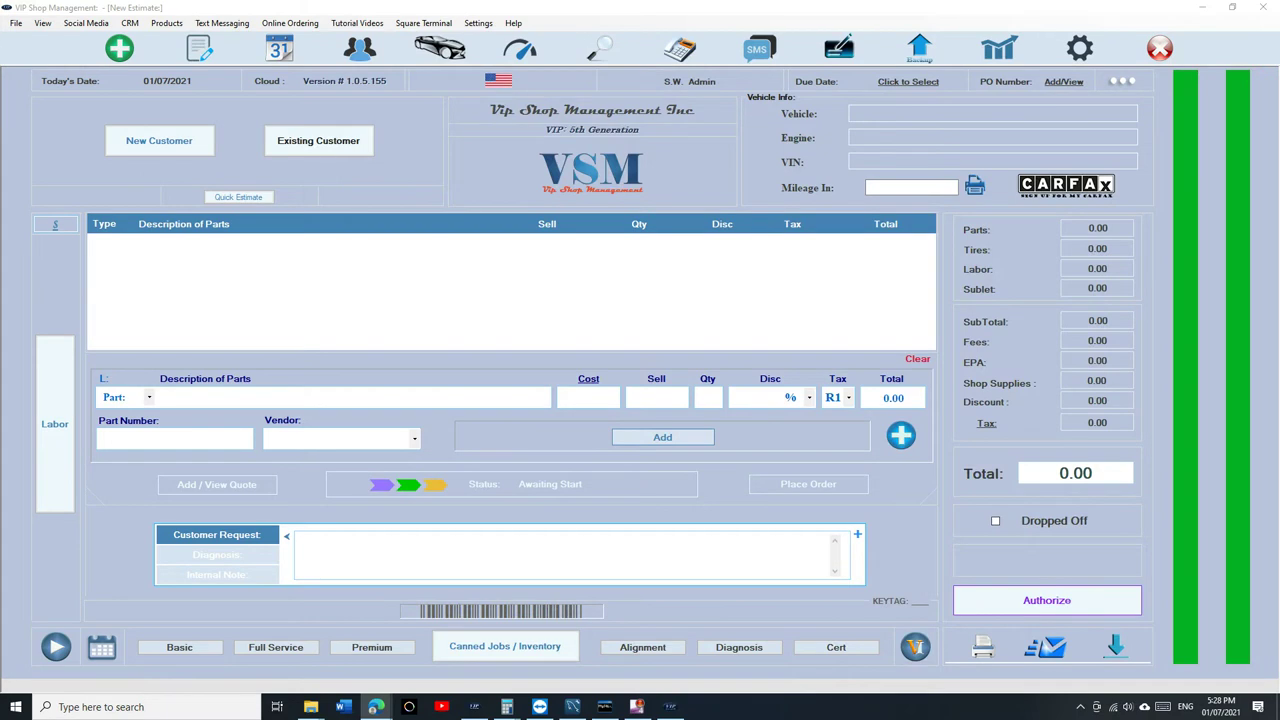
key("alt+Tab")
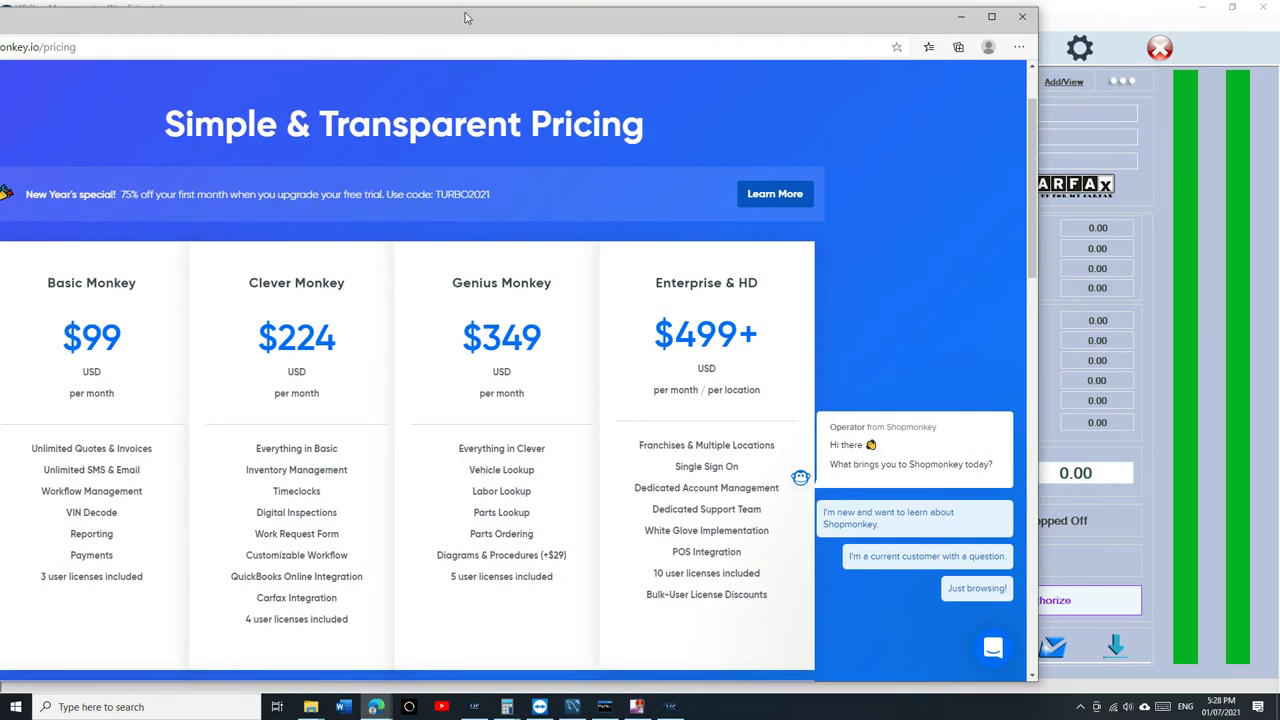
Maximize the pricing page, highlight Genius Monkey's $349 price and features, then scroll to transaction fees.
double_click(475, 17)
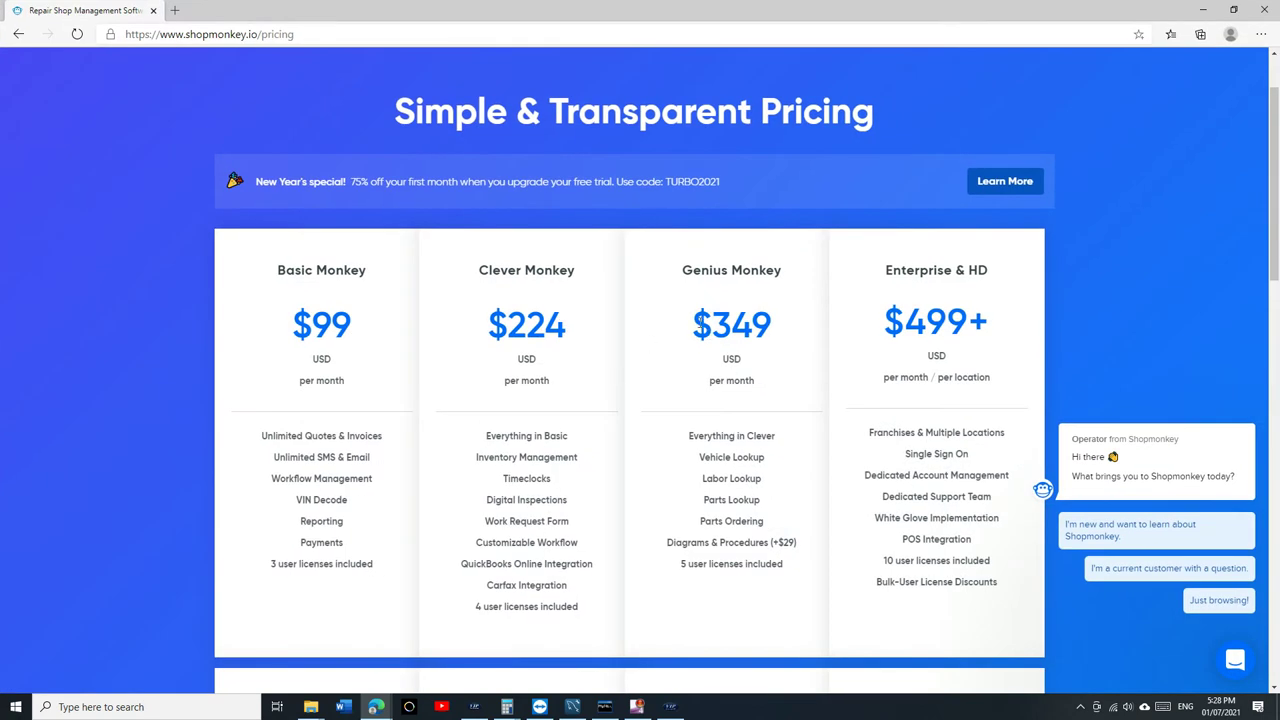
left_click_drag(695, 322, 767, 327)
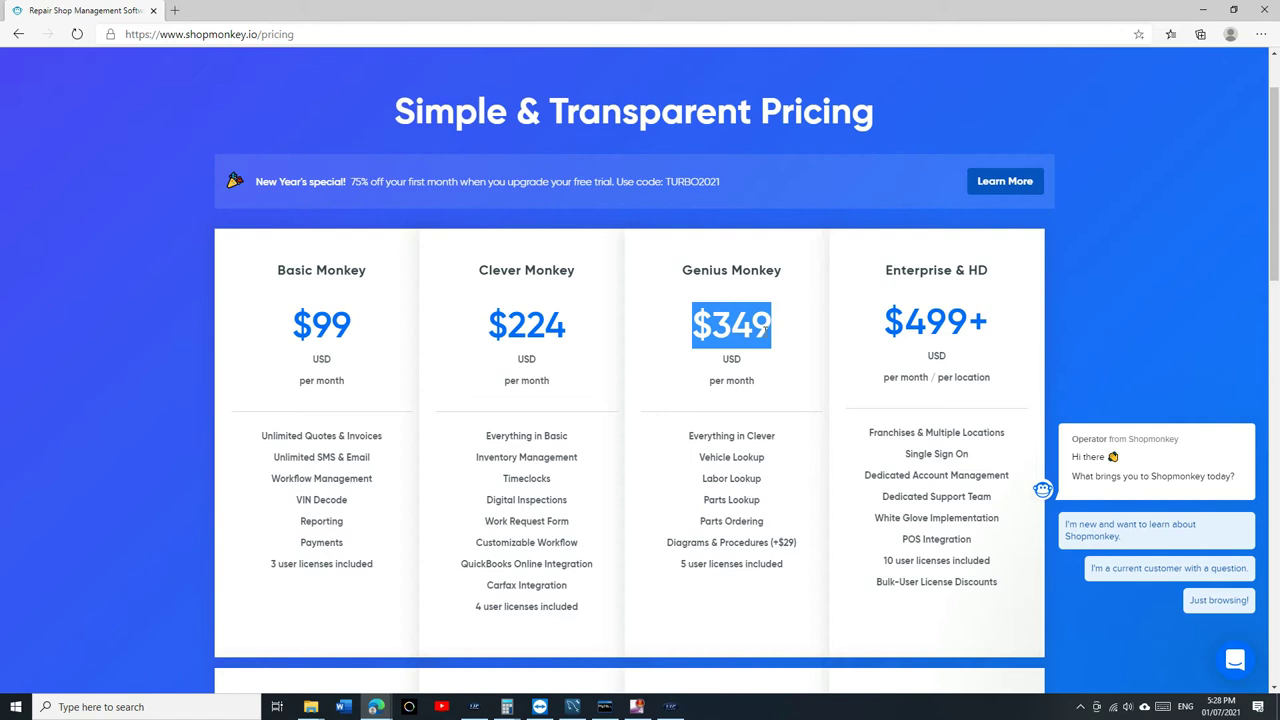
left_click_drag(736, 556, 698, 309)
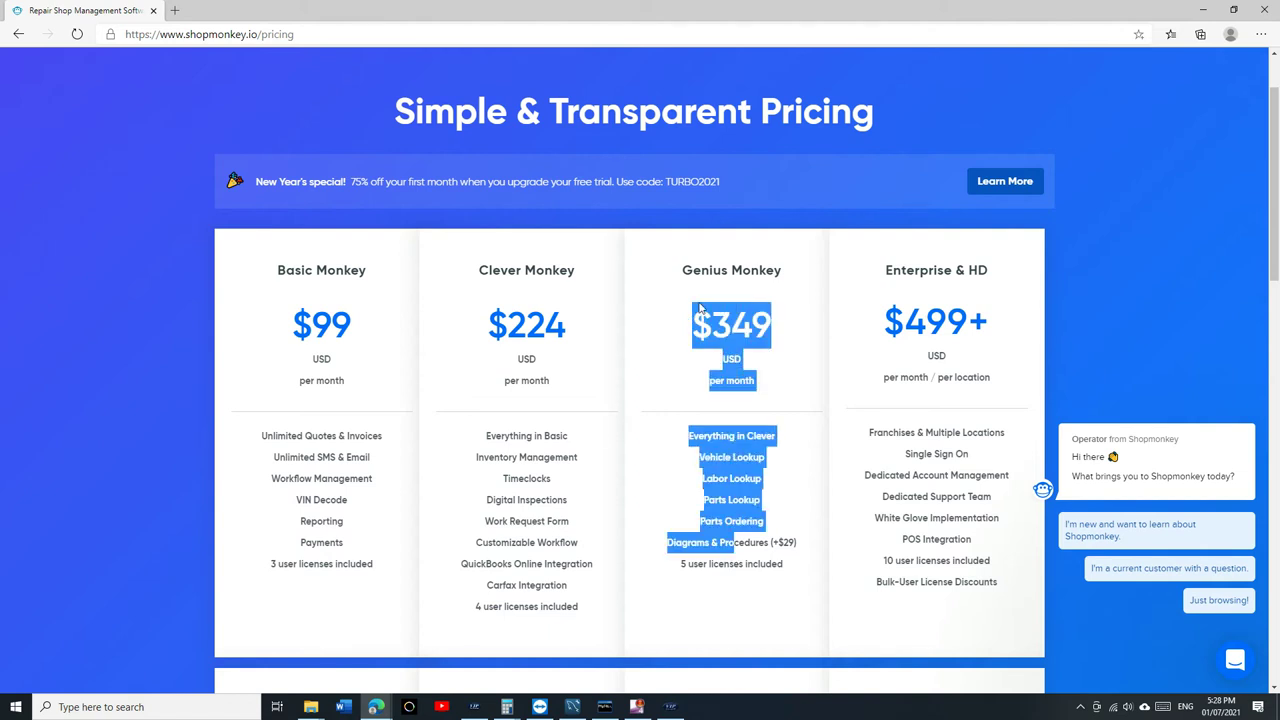
left_click(649, 379)
scroll(649, 379, "down", 3)
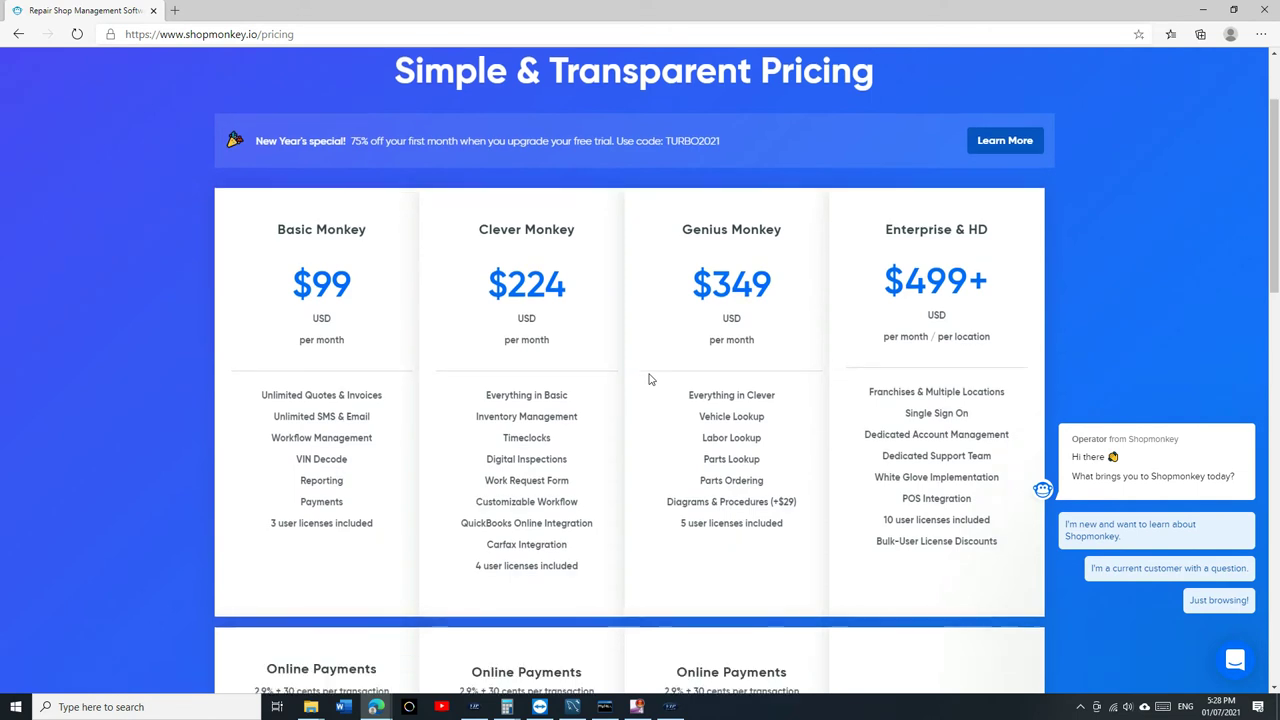
scroll(640, 250, "up", 3)
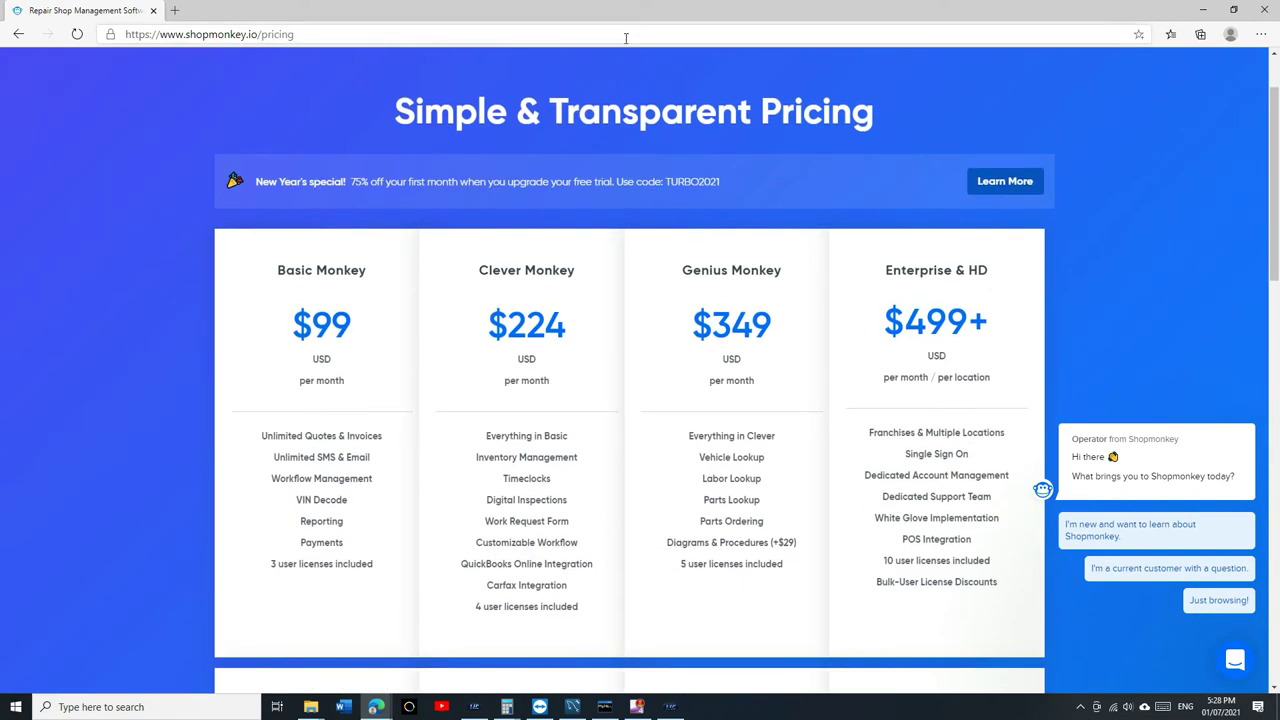
scroll(381, 447, "down", 2)
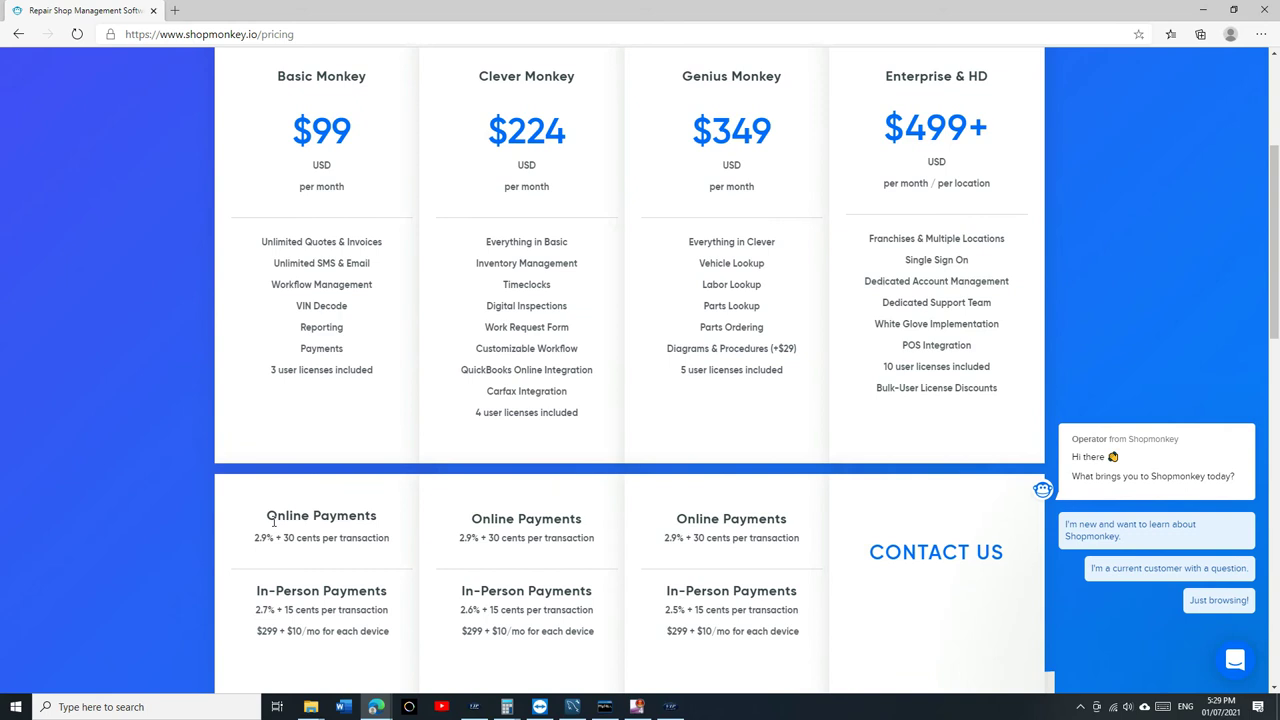
left_click_drag(276, 517, 350, 517)
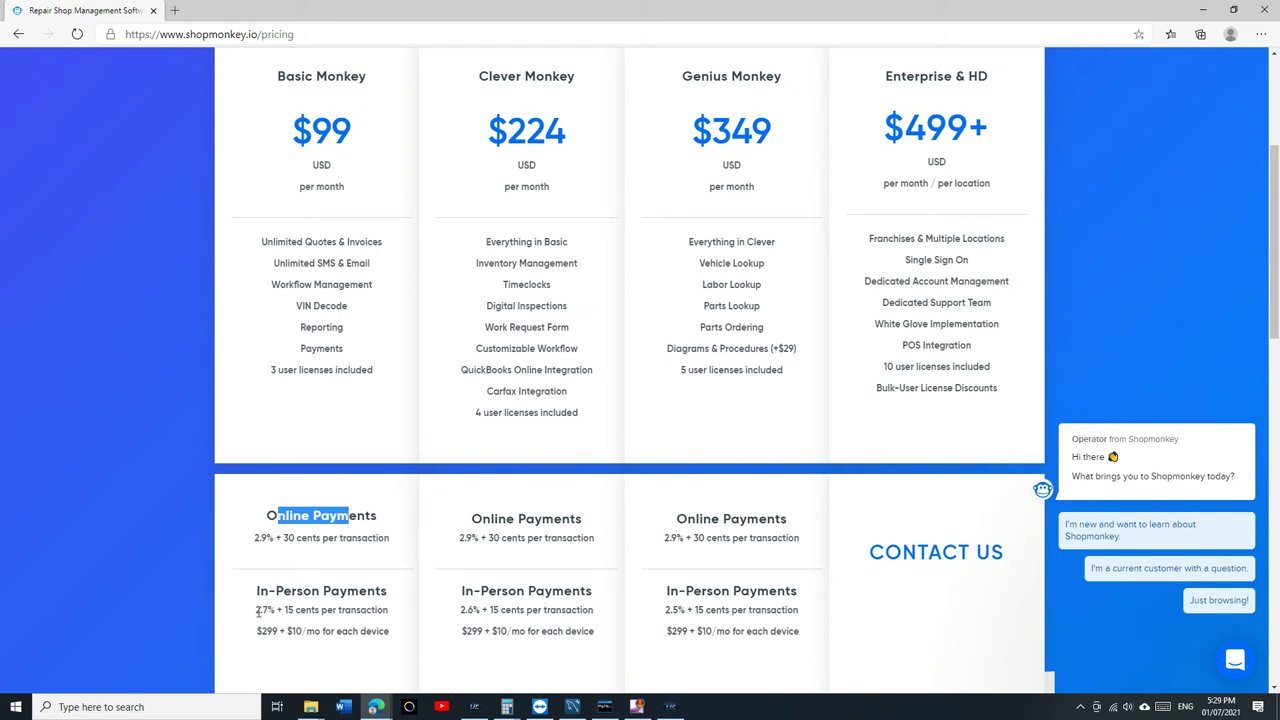
left_click_drag(256, 610, 320, 610)
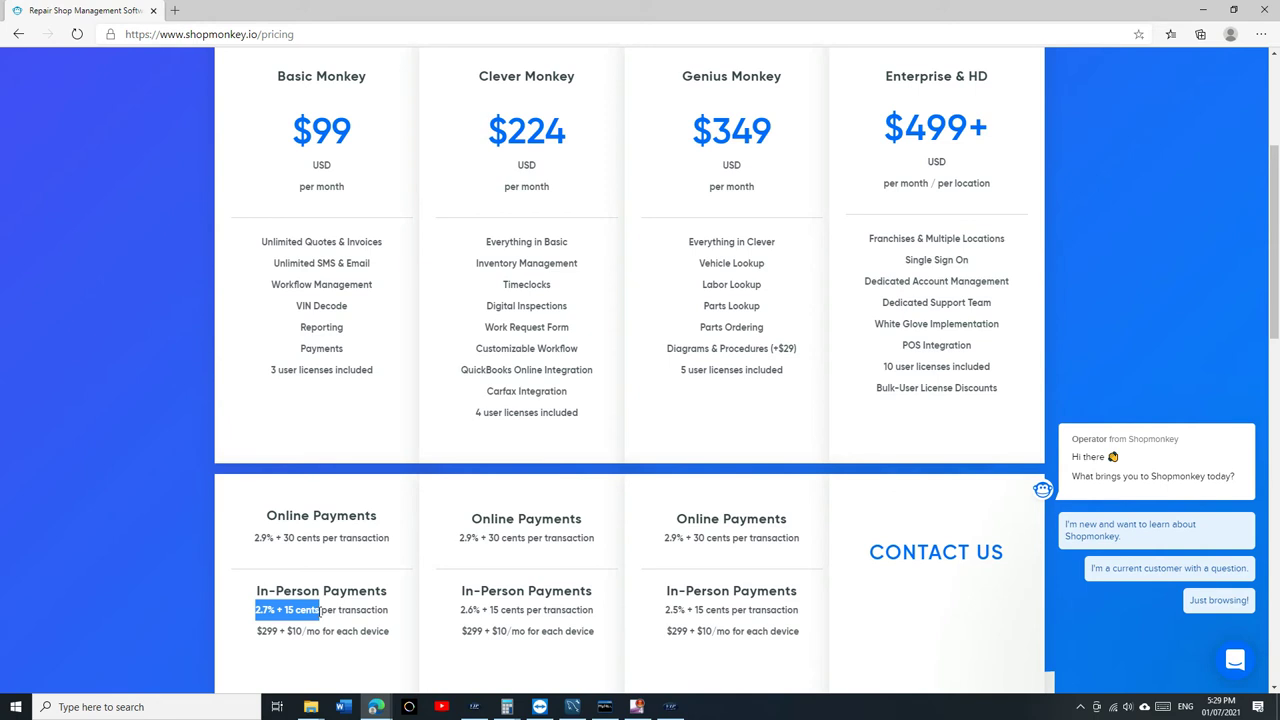
scroll(320, 610, "down", 1)
left_click(292, 532)
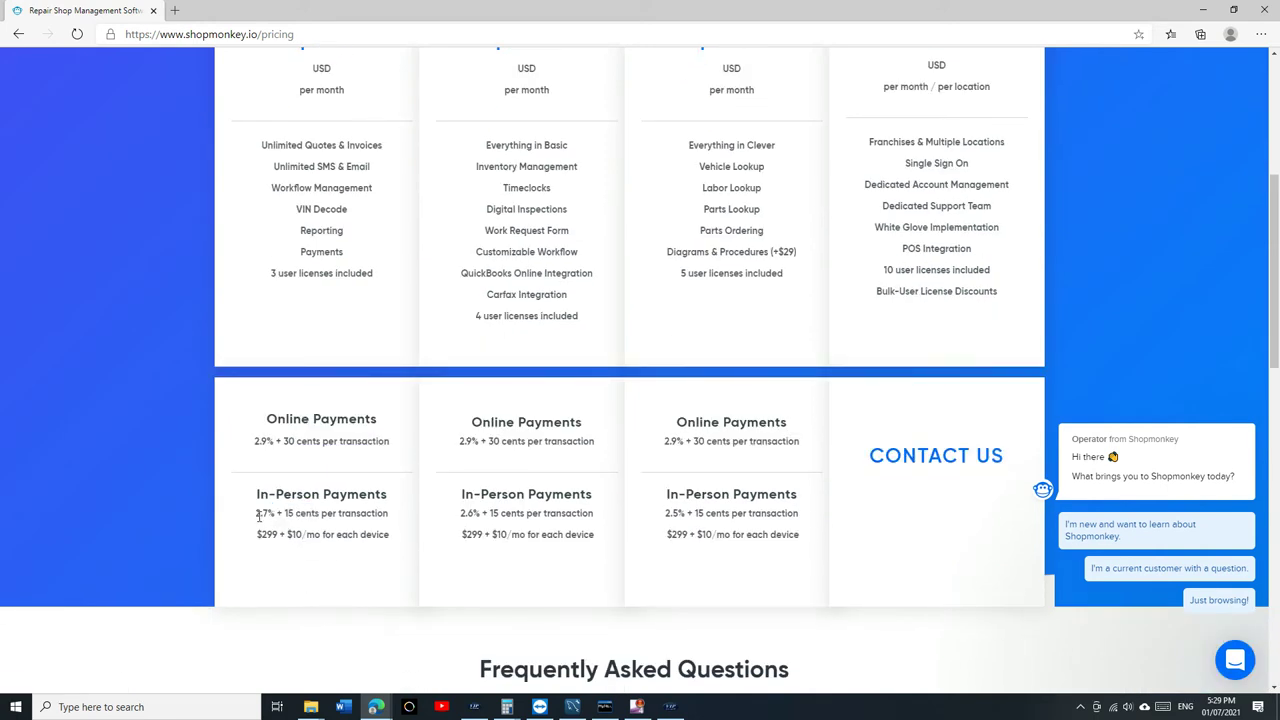
left_click_drag(258, 515, 303, 517)
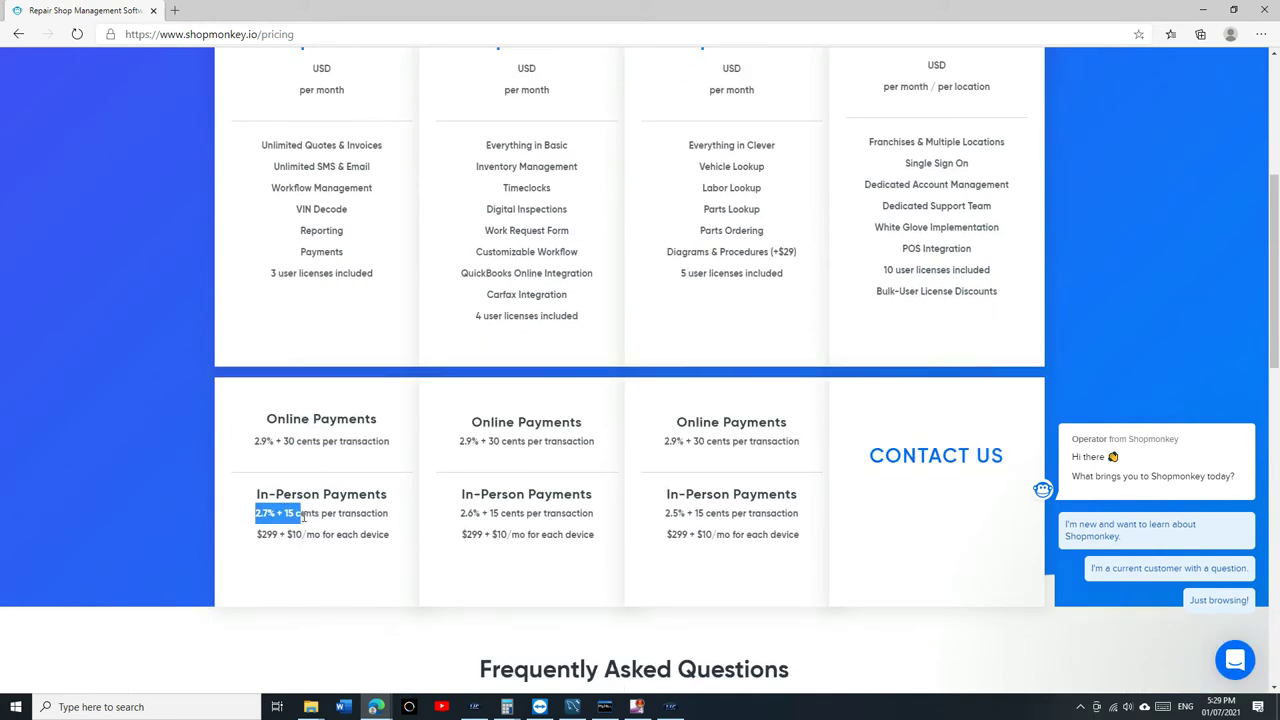
left_click(286, 517)
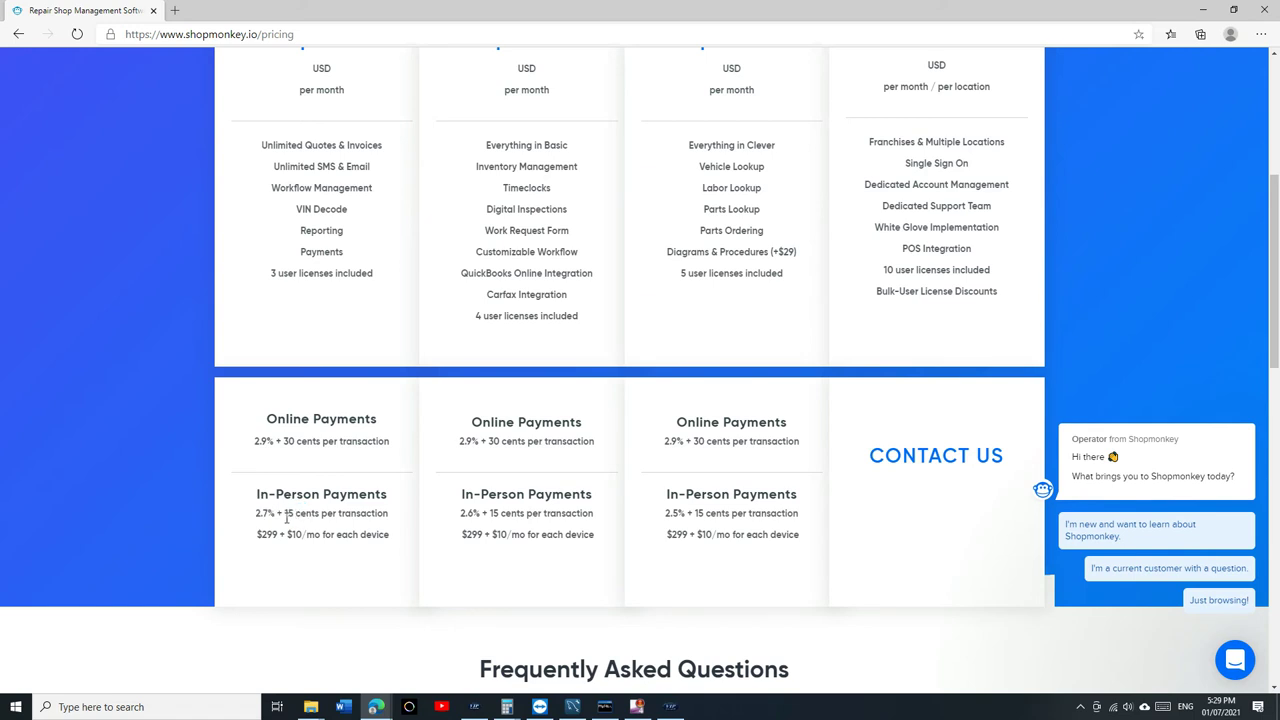
left_click_drag(286, 517, 321, 517)
Shrink the Shopmonkey pricing browser and return to VIP's empty New Estimate screen totalling 0.00.
scroll(594, 291, "up", 4)
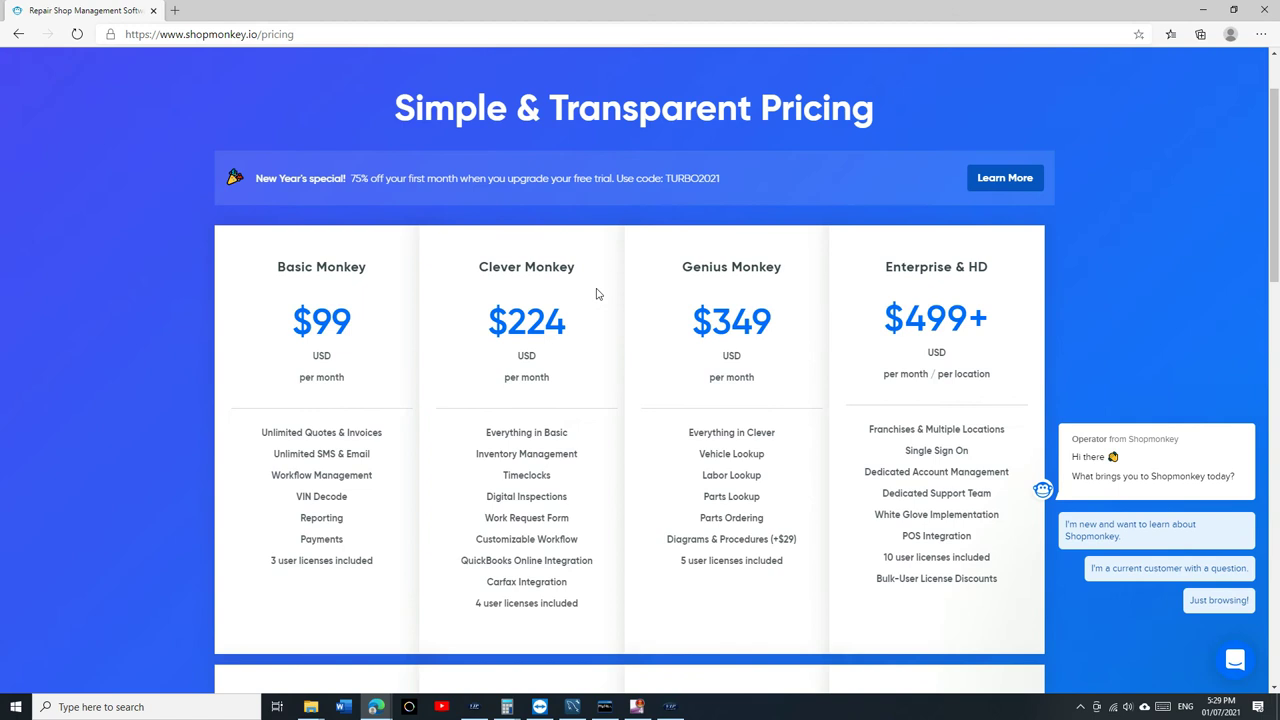
left_click_drag(655, 18, 632, 66)
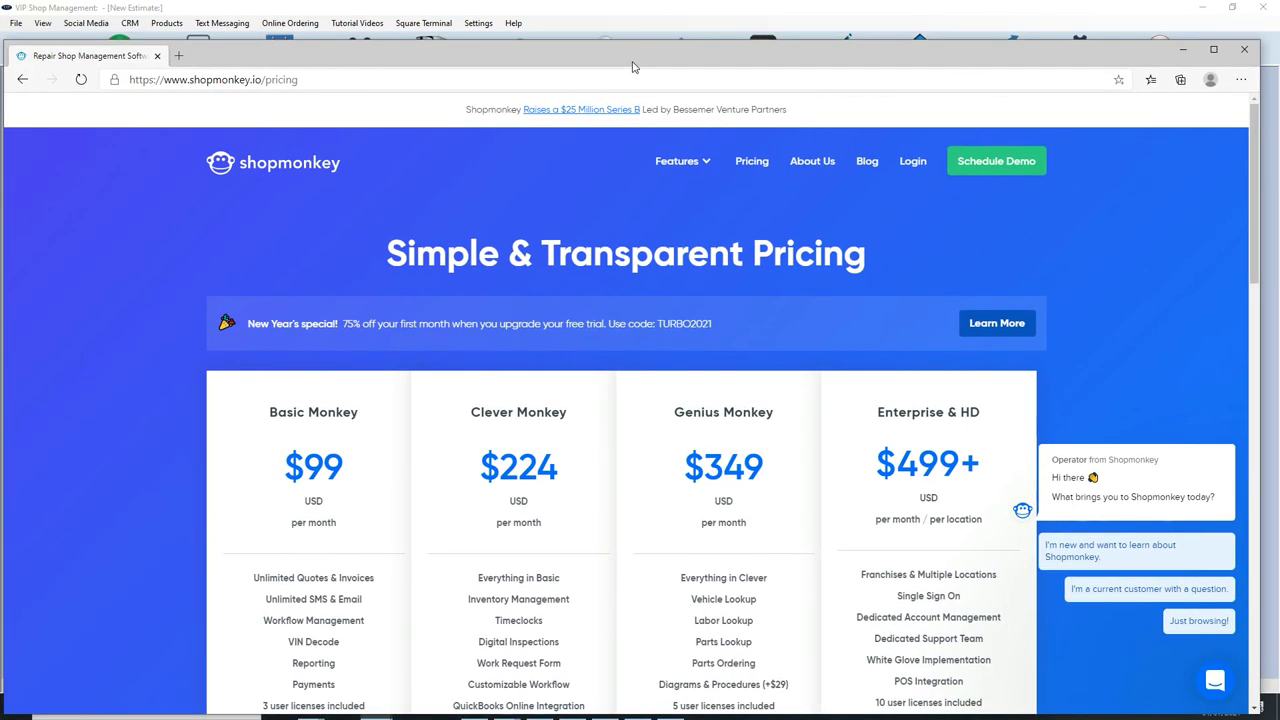
scroll(449, 486, "down", 4)
scroll(449, 486, "up", 2)
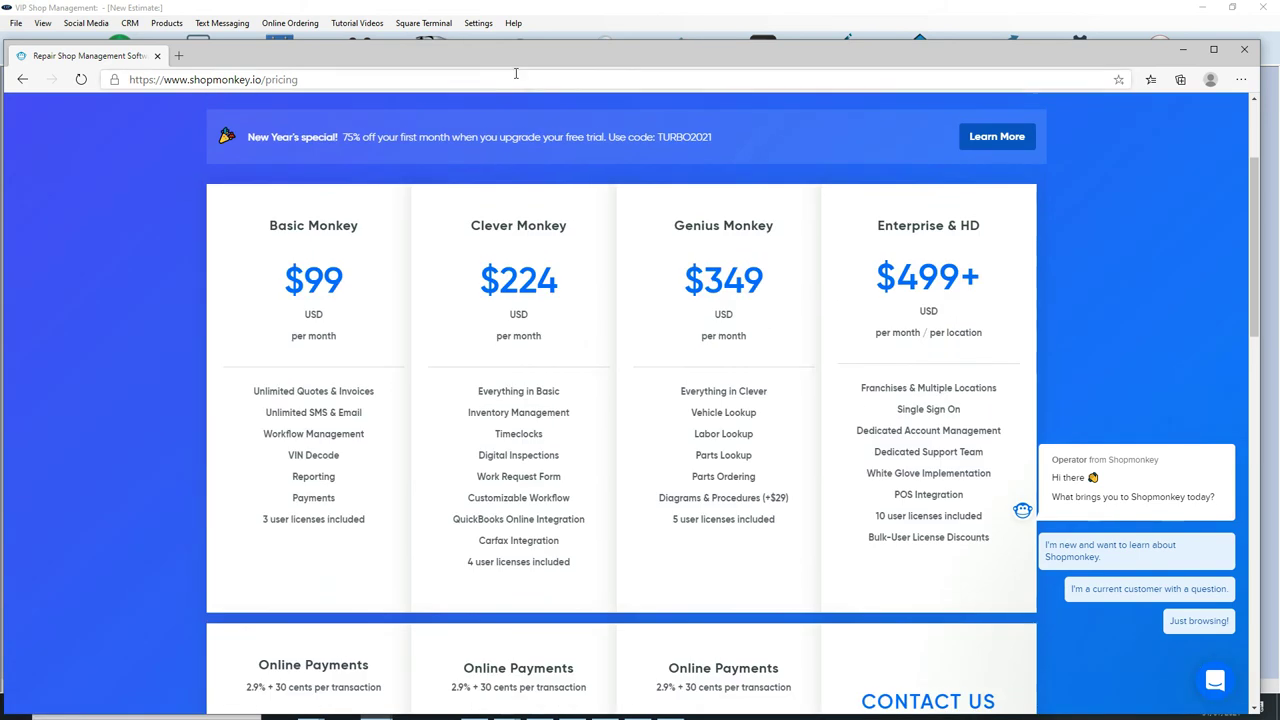
key("alt+Tab")
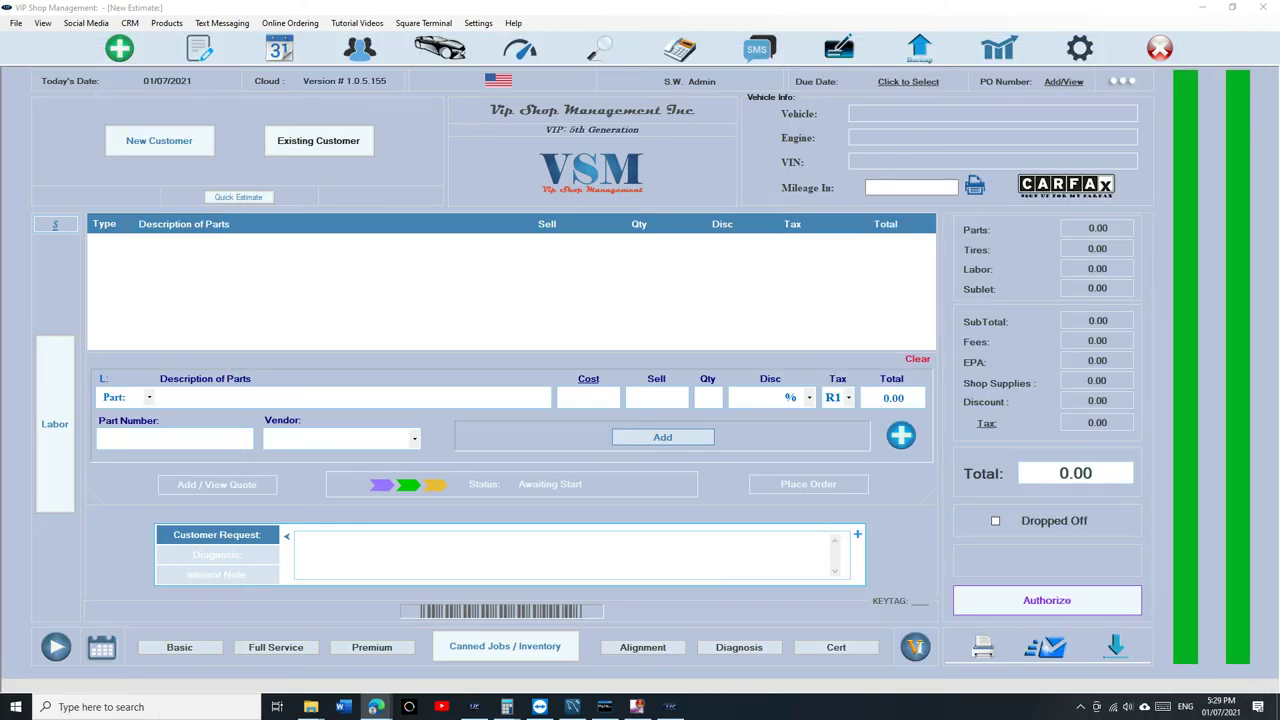